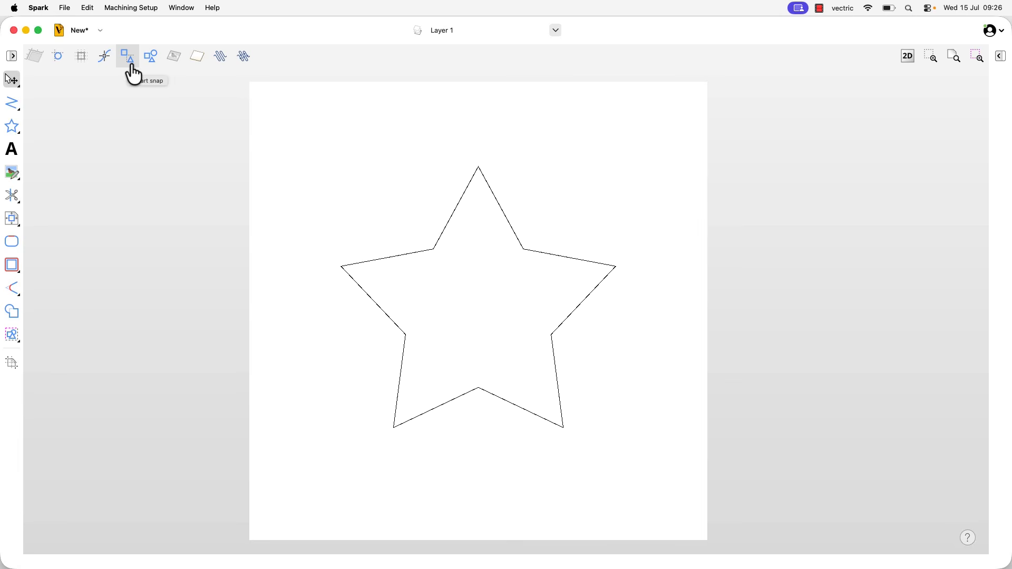
# - Draw a closed triangular polyline snapped to the star's two side tips and its lower inner corner, and undo it
pyautogui.click(11, 104)
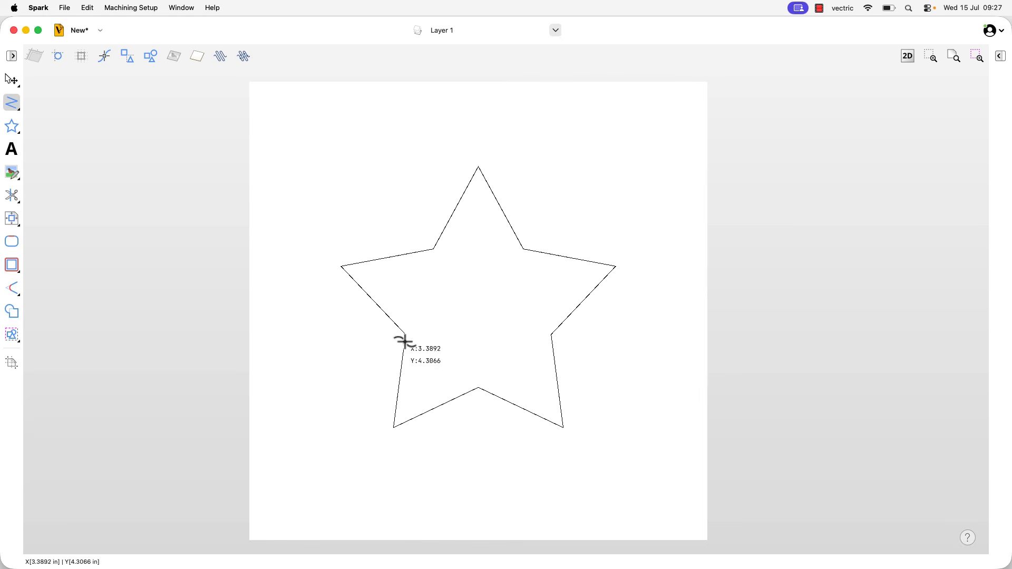
pyautogui.click(434, 248)
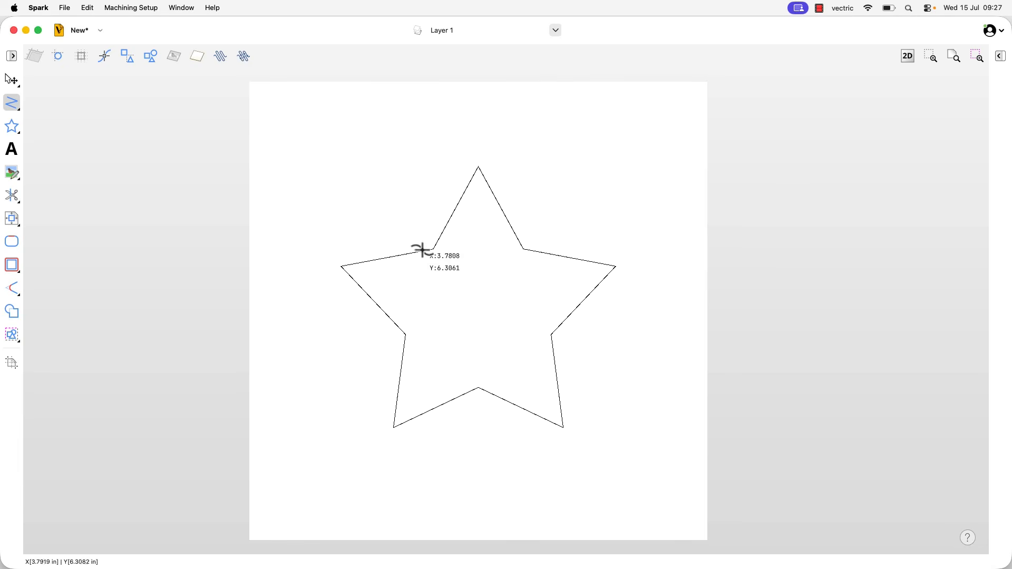
pyautogui.click(389, 257)
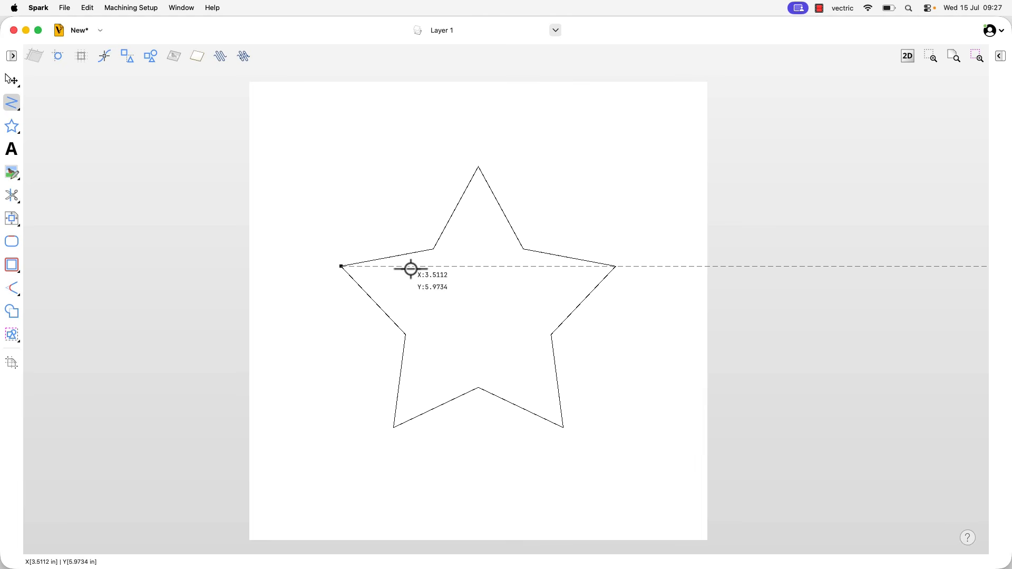
pyautogui.click(341, 266)
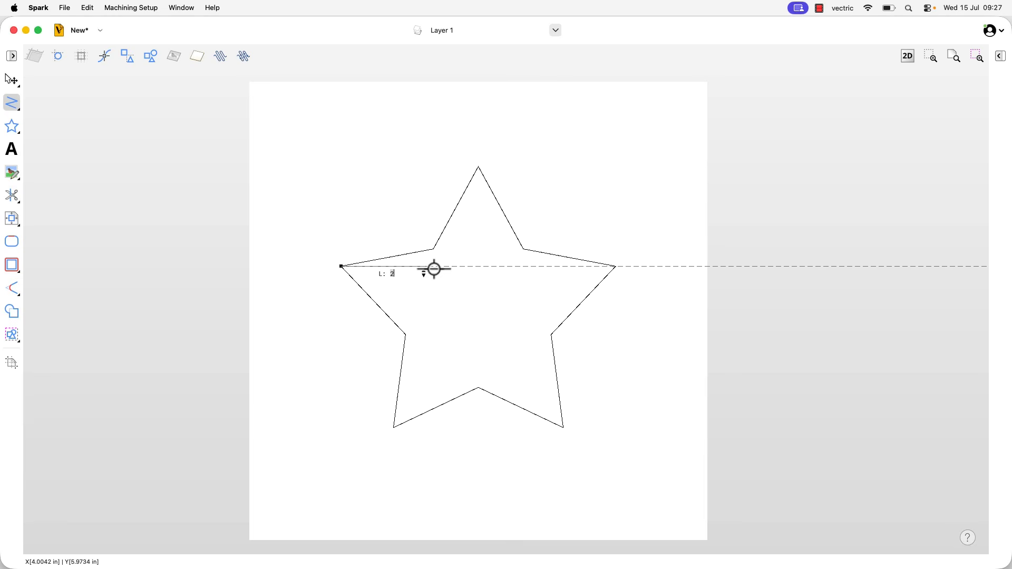
pyautogui.click(618, 267)
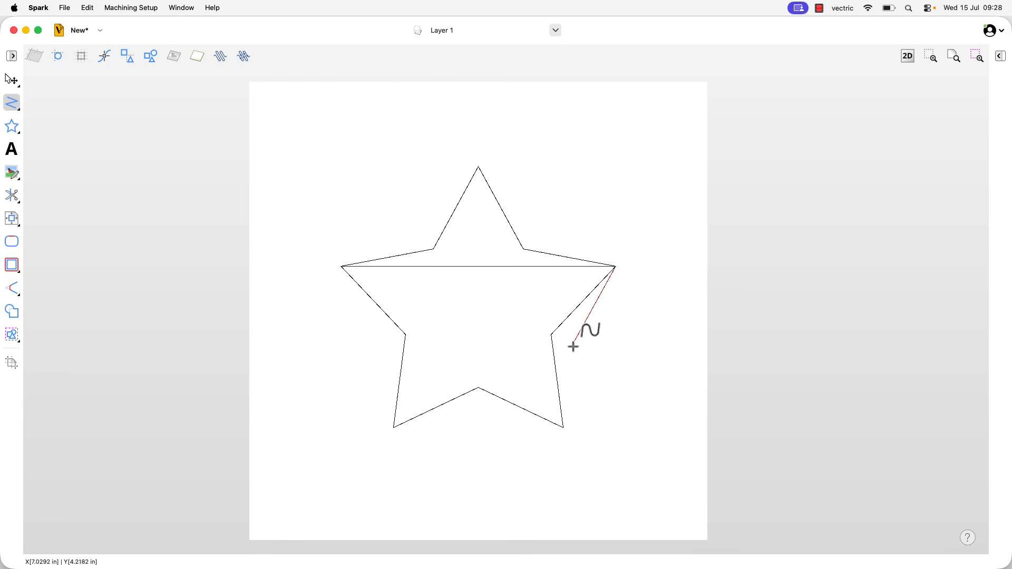
pyautogui.click(476, 387)
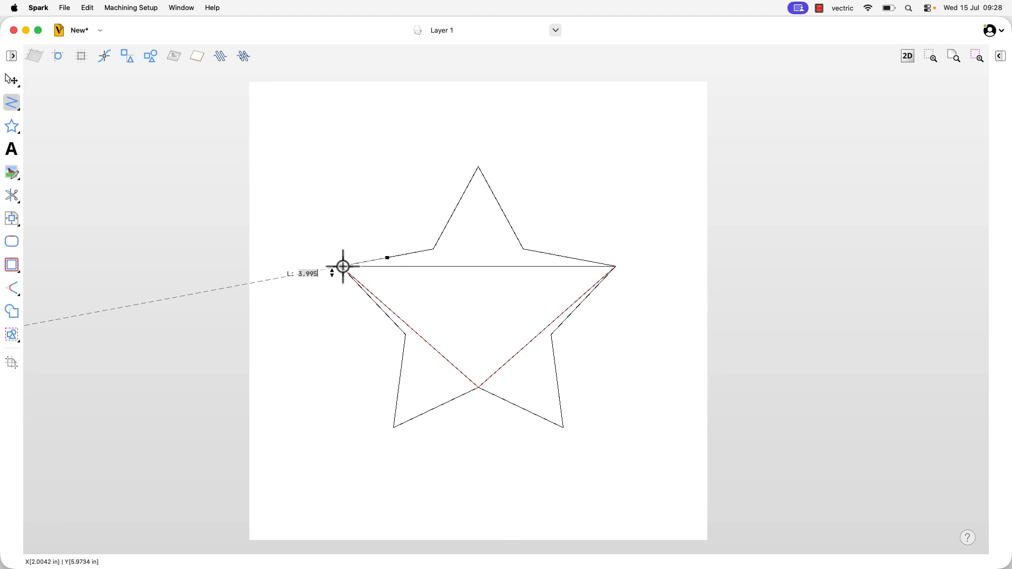
pyautogui.click(343, 266)
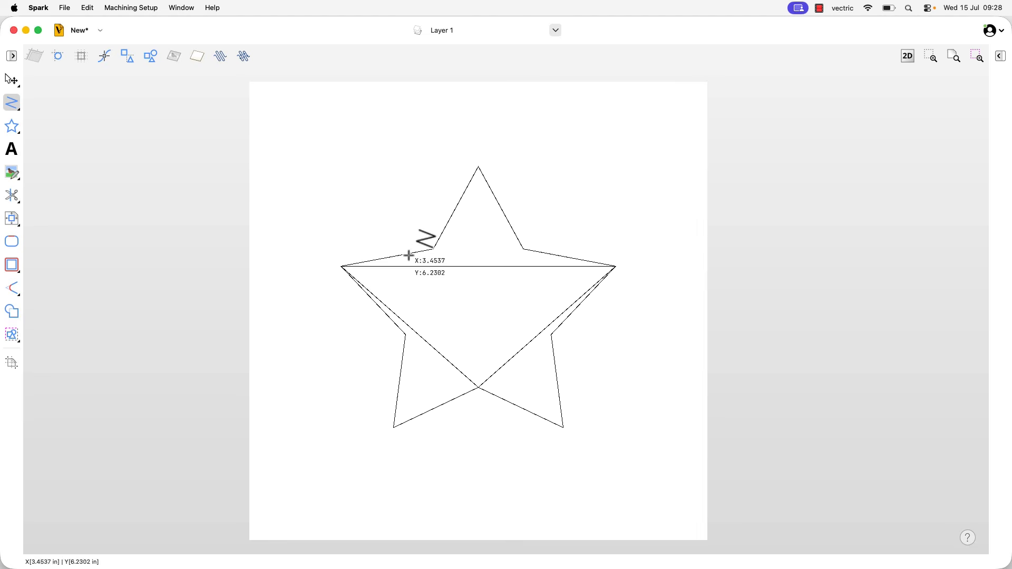
pyautogui.press('super+z')
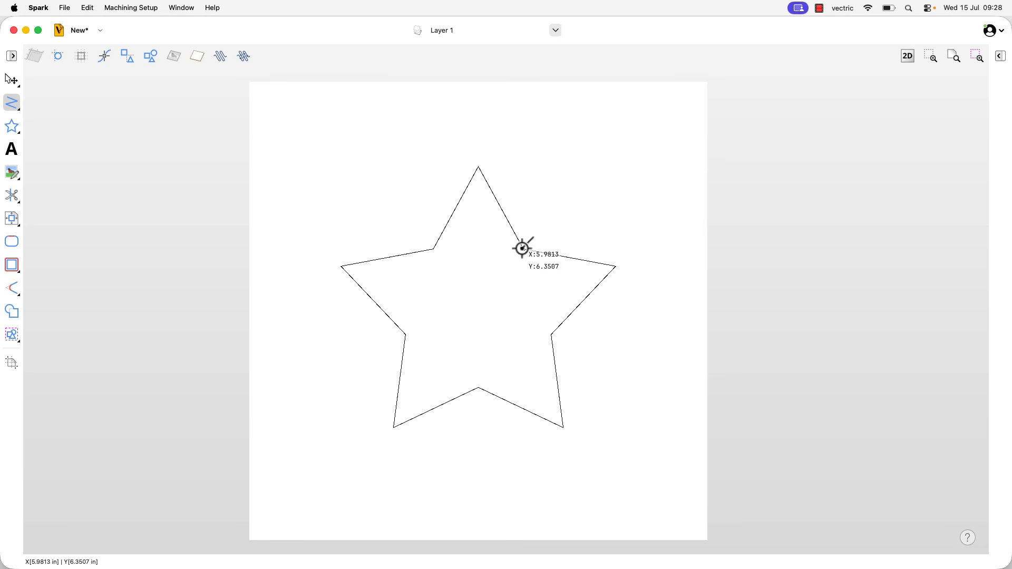
# - Draw a circle with a radius of about 2.3 in, centred on the middle of the star
pyautogui.click(9, 132)
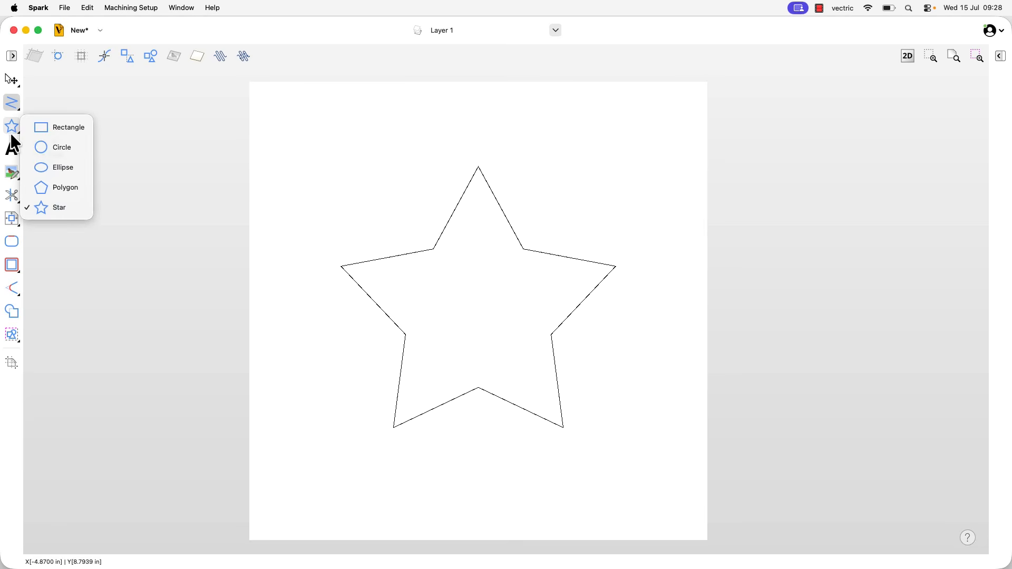
pyautogui.click(45, 147)
pyautogui.moveTo(479, 311); pyautogui.dragTo(414, 231)
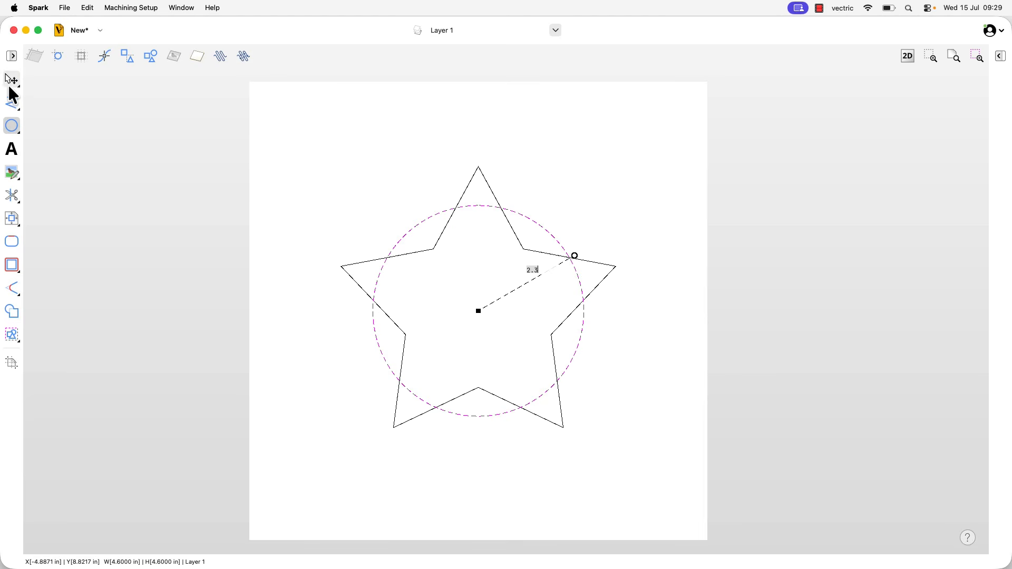
# - Draw a closed polyline snapped to the points where the circle crosses the star's edges, leaving it deselected
pyautogui.click(15, 102)
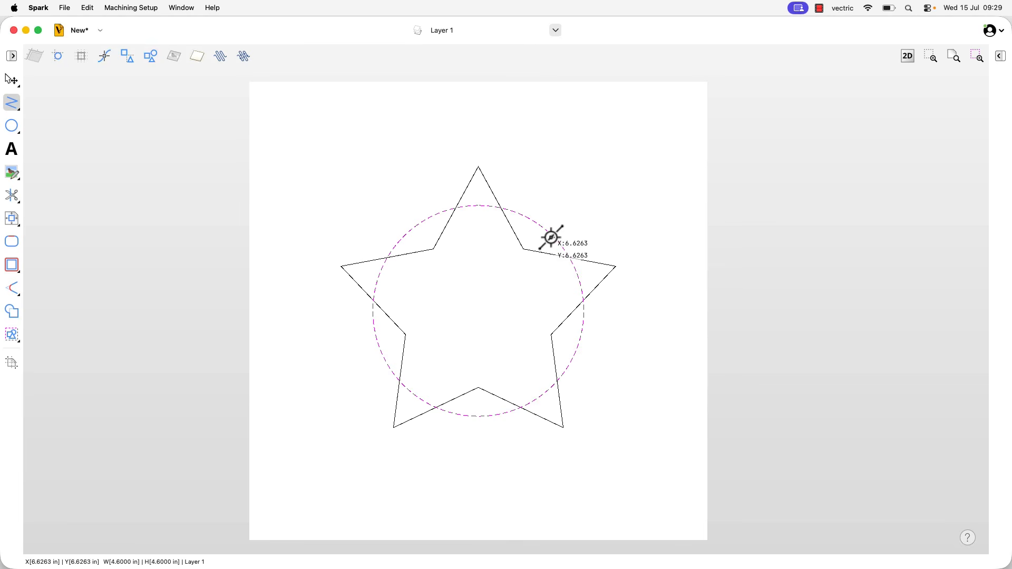
pyautogui.click(501, 208)
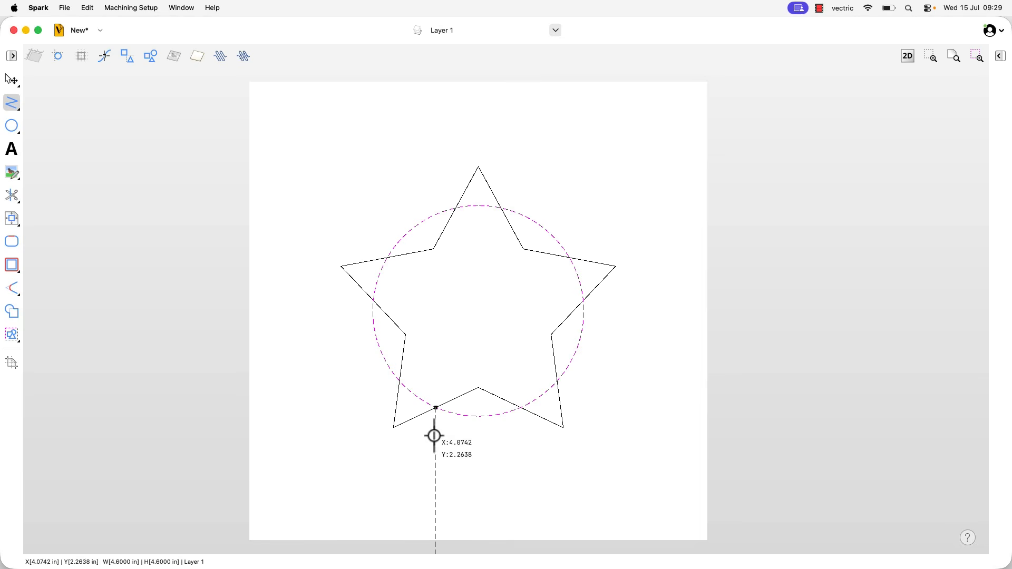
pyautogui.click(437, 407)
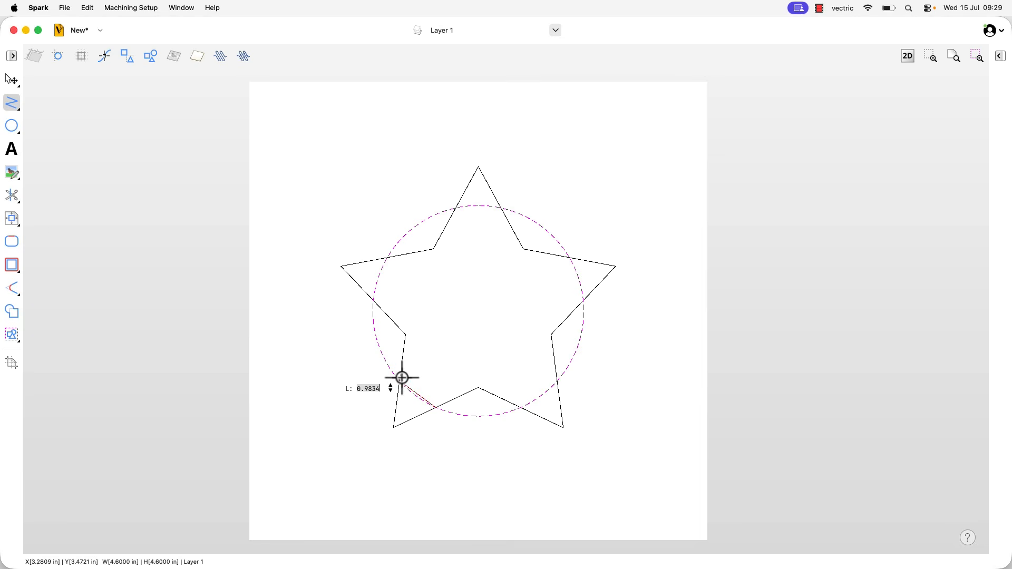
pyautogui.click(373, 300)
pyautogui.click(387, 257)
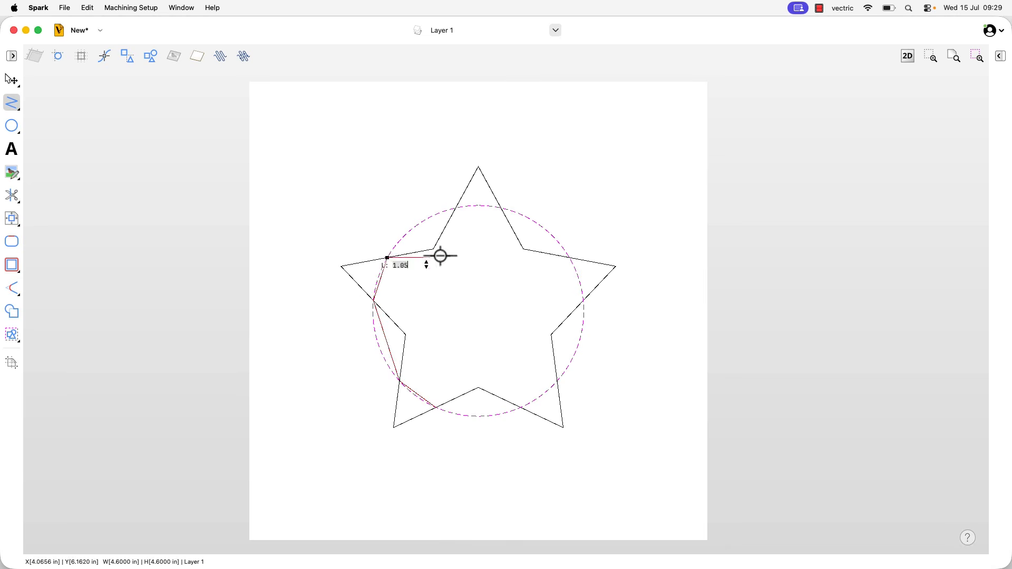
pyautogui.click(455, 208)
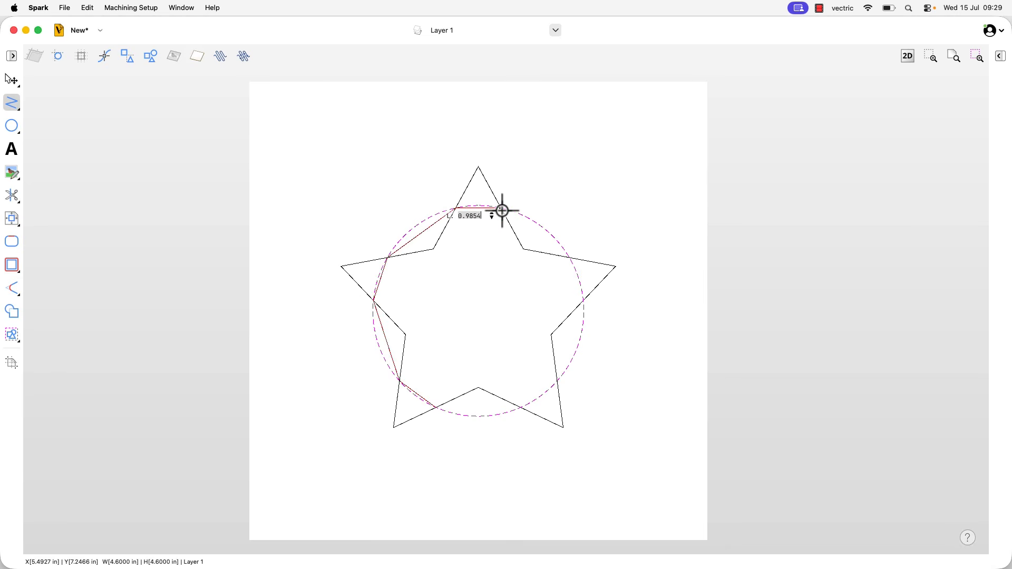
pyautogui.click(502, 209)
pyautogui.click(569, 257)
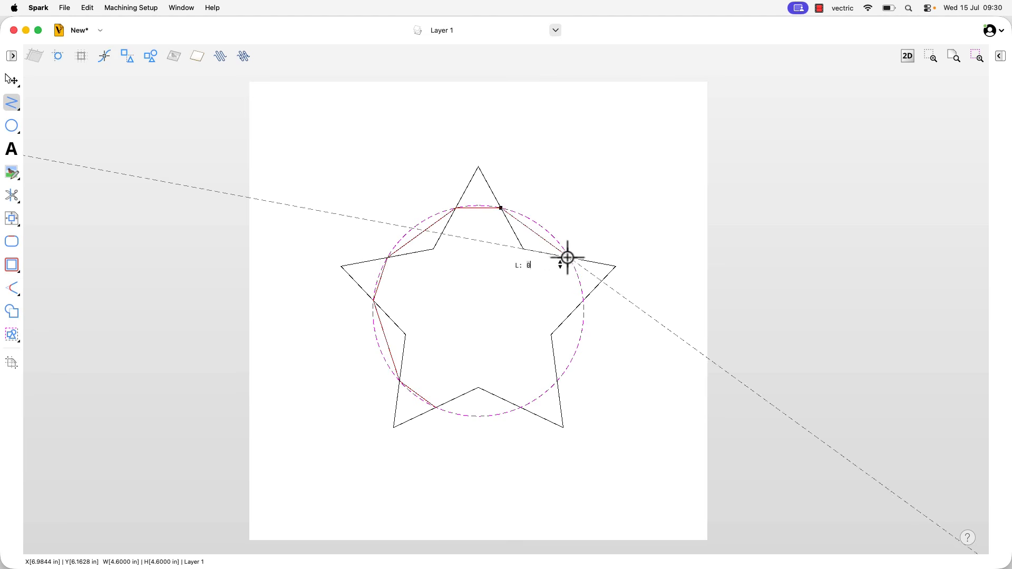
pyautogui.click(557, 381)
pyautogui.click(521, 406)
pyautogui.click(437, 407)
pyautogui.write('2.4')
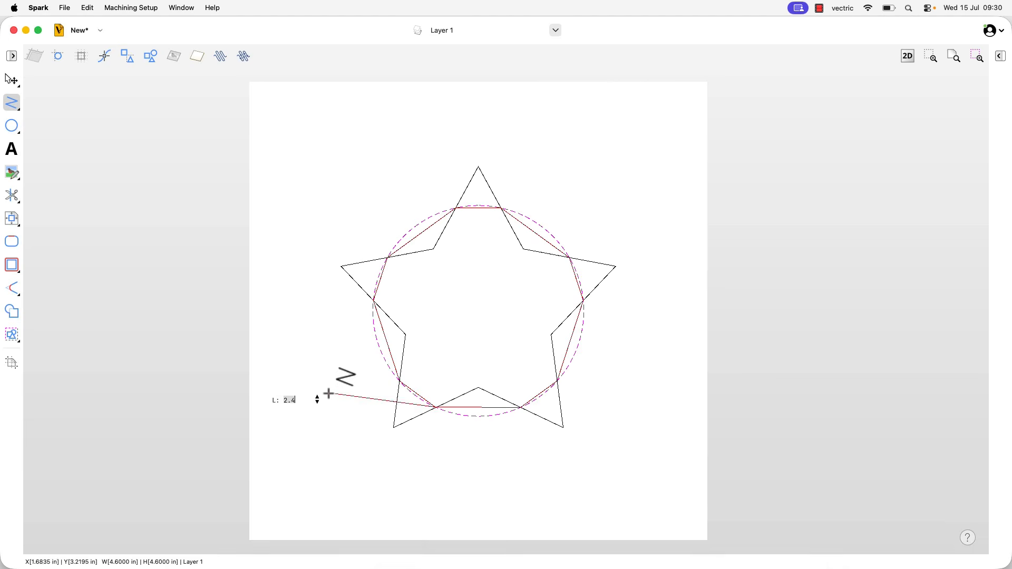
pyautogui.press('Escape')
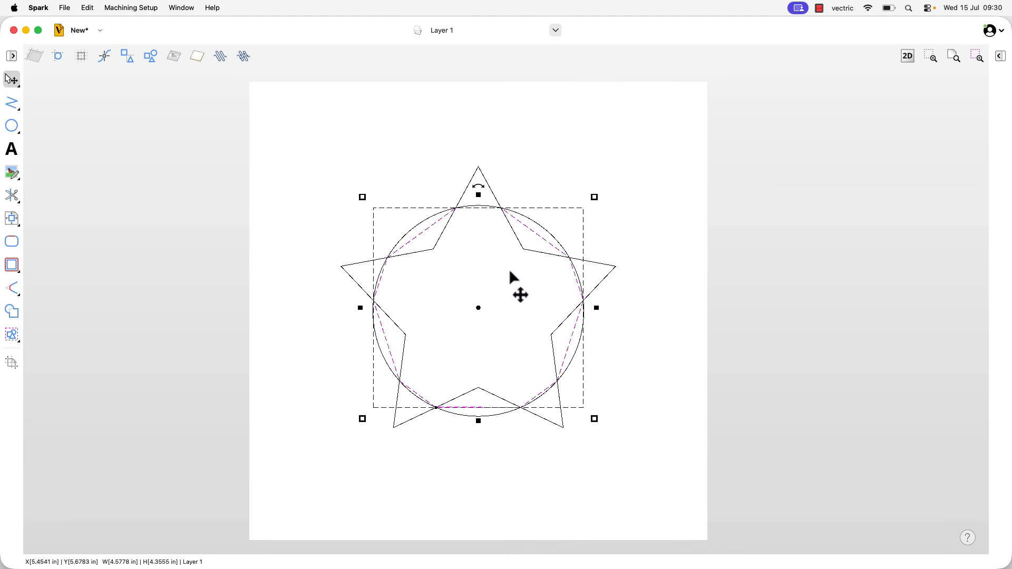
pyautogui.click(569, 241)
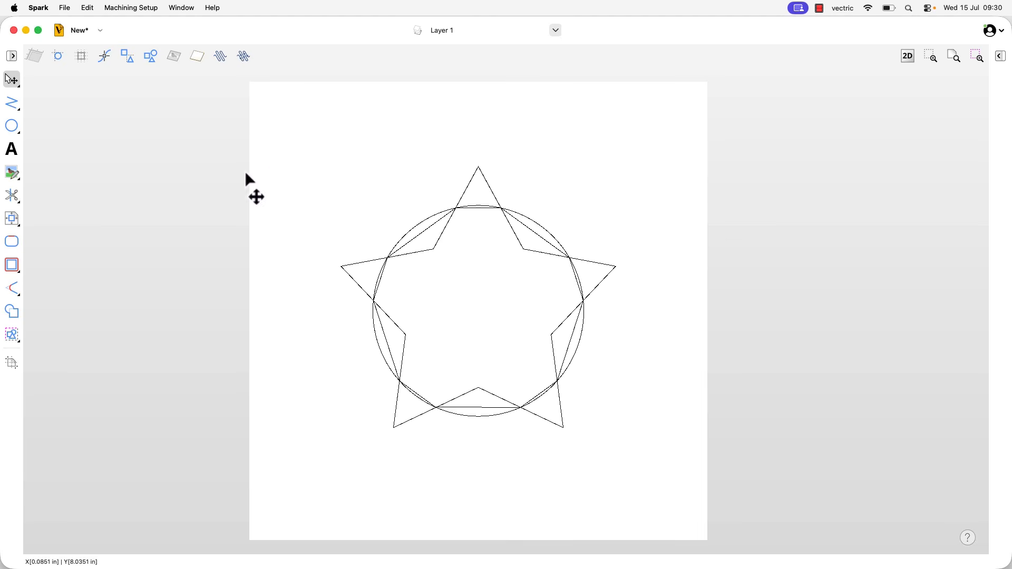
# - Turn on grid snapping and undo the polyline drawn through the circle and star intersections
pyautogui.click(81, 63)
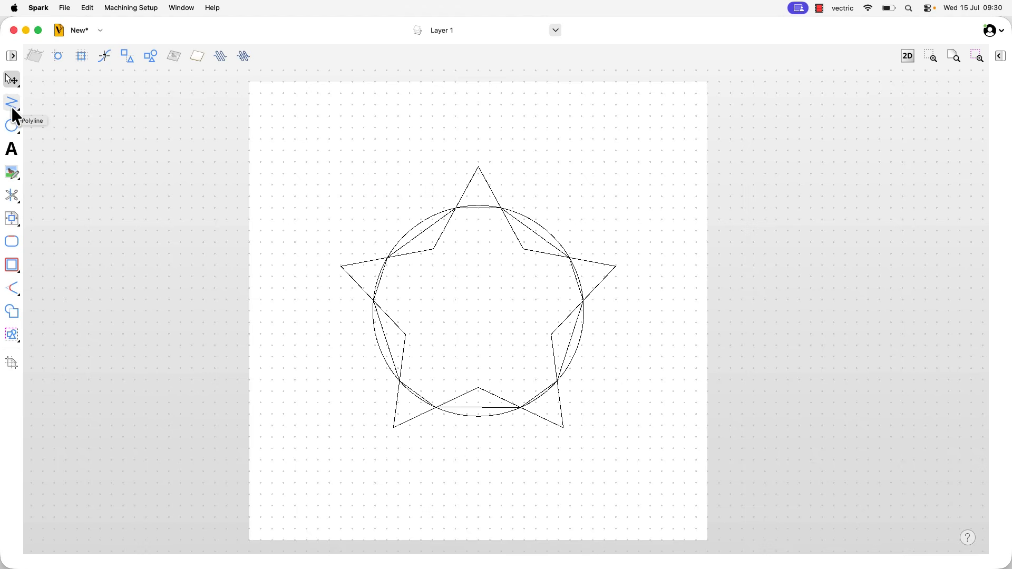
pyautogui.press('super+z')
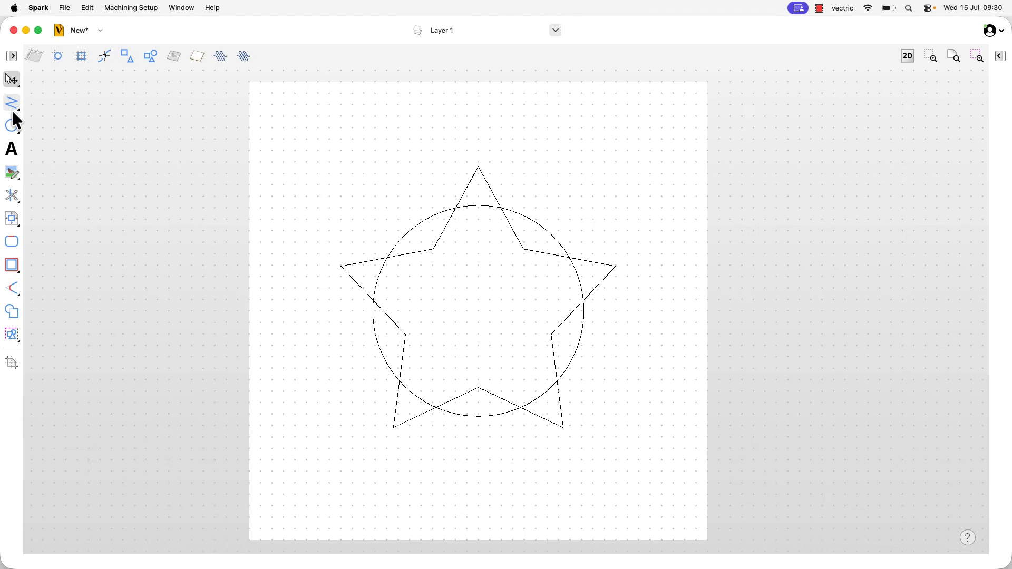
# - Draw a closed rectangular polyline on the grid, 1.25 in wide and 2 in tall, with its upper-left corner at X 0.5, Y 9.5
pyautogui.click(13, 104)
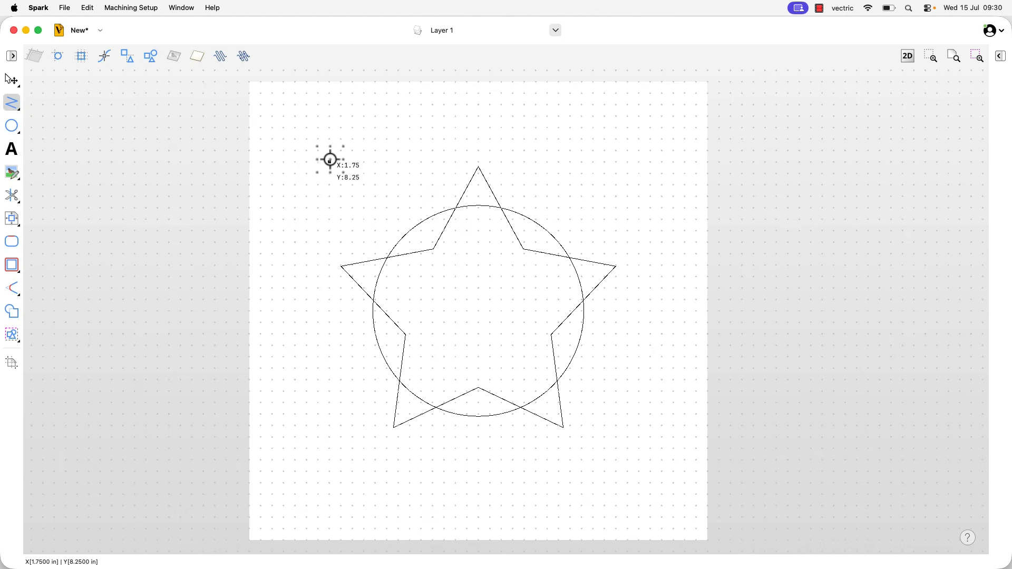
pyautogui.click(272, 105)
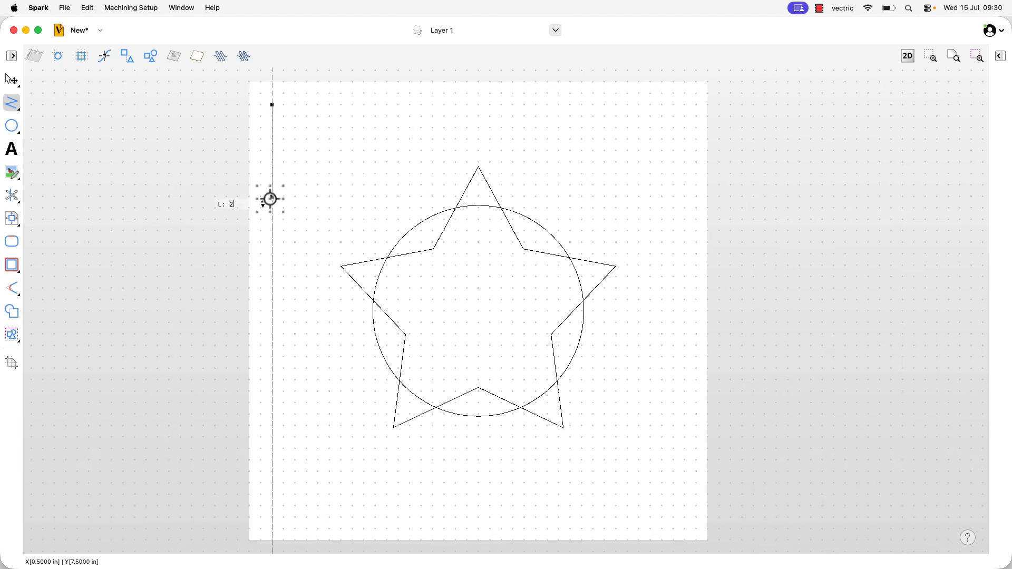
pyautogui.write('2')
pyautogui.press('Return')
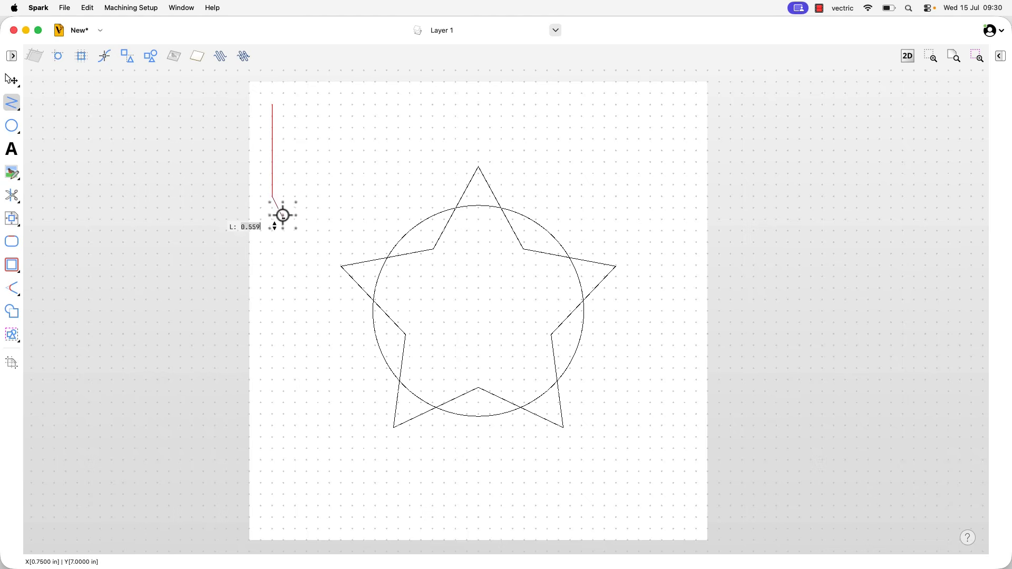
pyautogui.click(330, 196)
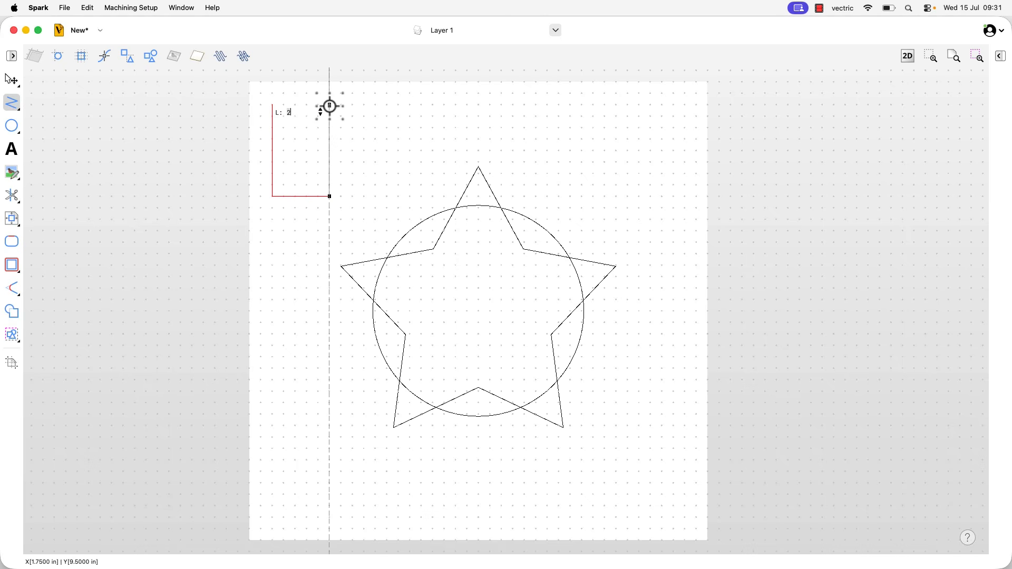
pyautogui.click(329, 106)
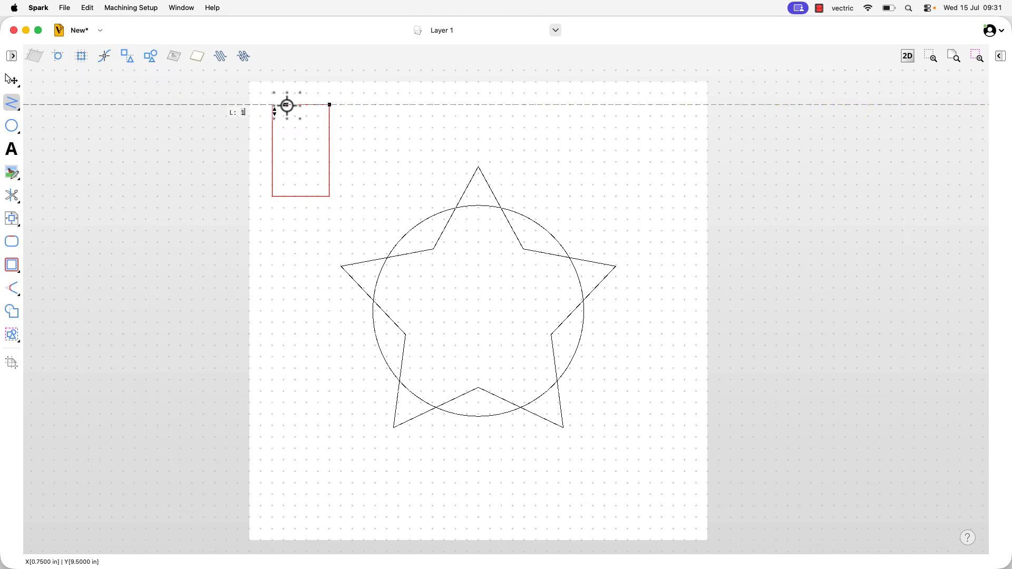
pyautogui.click(272, 105)
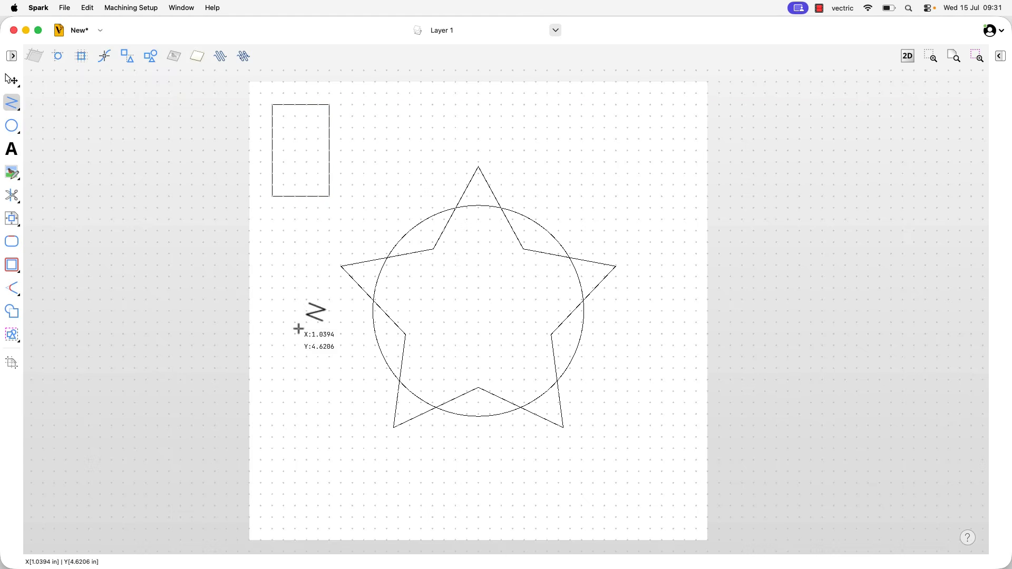
# - Draw a small closed right triangle with 0.25 in legs on the grid, just right of the rectangle
pyautogui.click(387, 106)
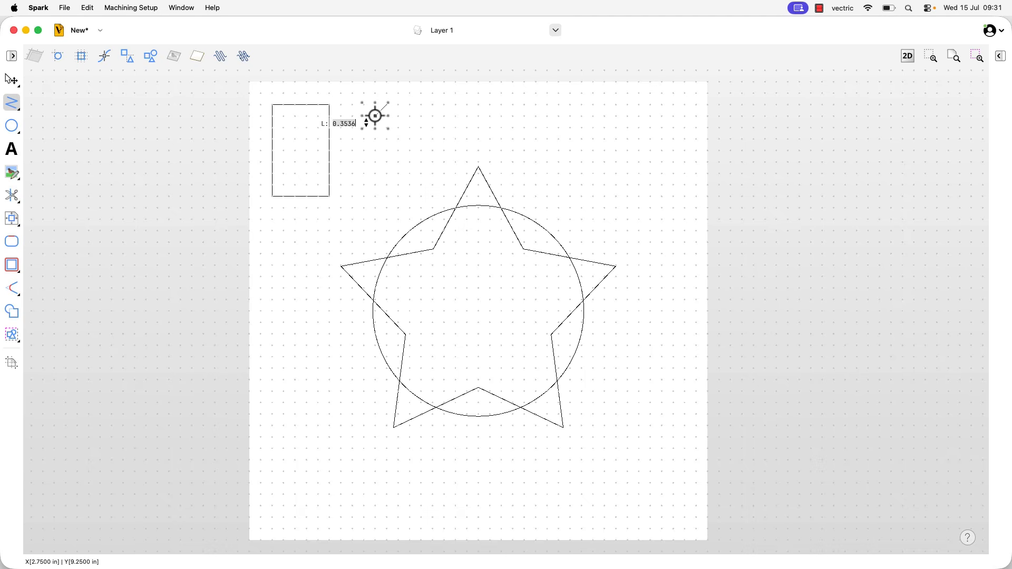
pyautogui.click(387, 116)
pyautogui.click(376, 116)
pyautogui.click(387, 105)
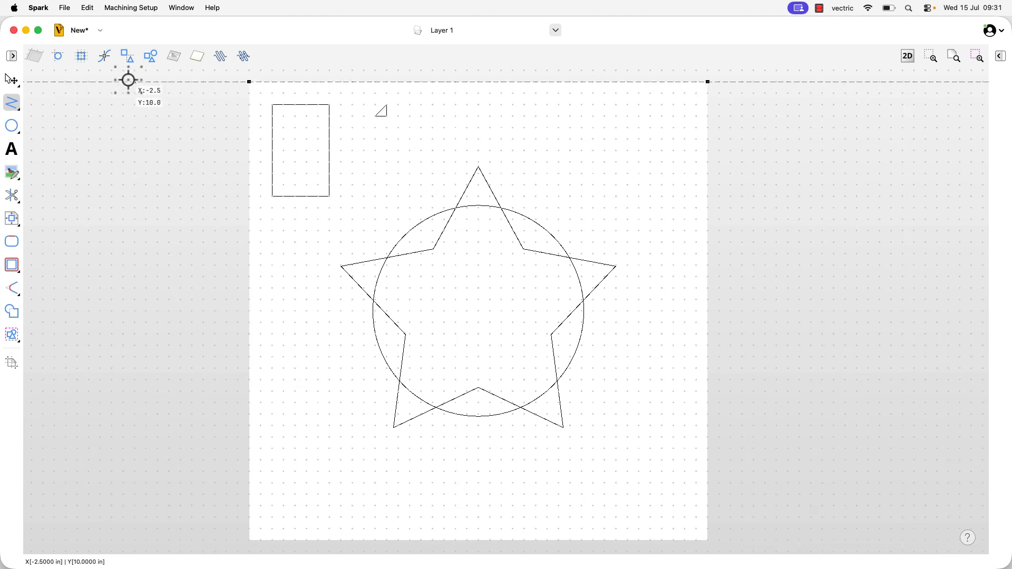
# - Set the snapping grid spacing to 0.5 in in the application settings and close them
pyautogui.click(41, 8)
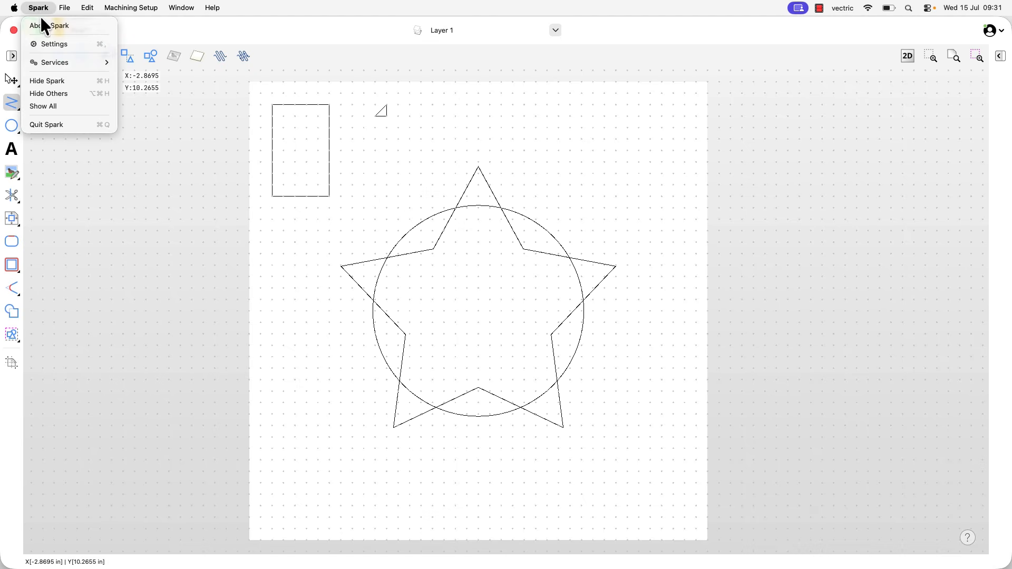
pyautogui.click(52, 44)
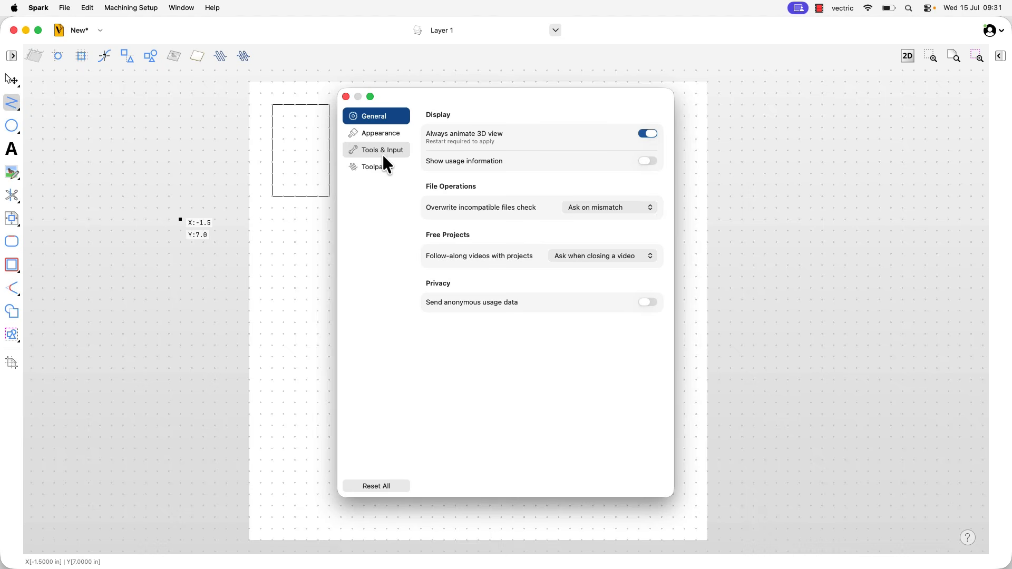
pyautogui.click(383, 151)
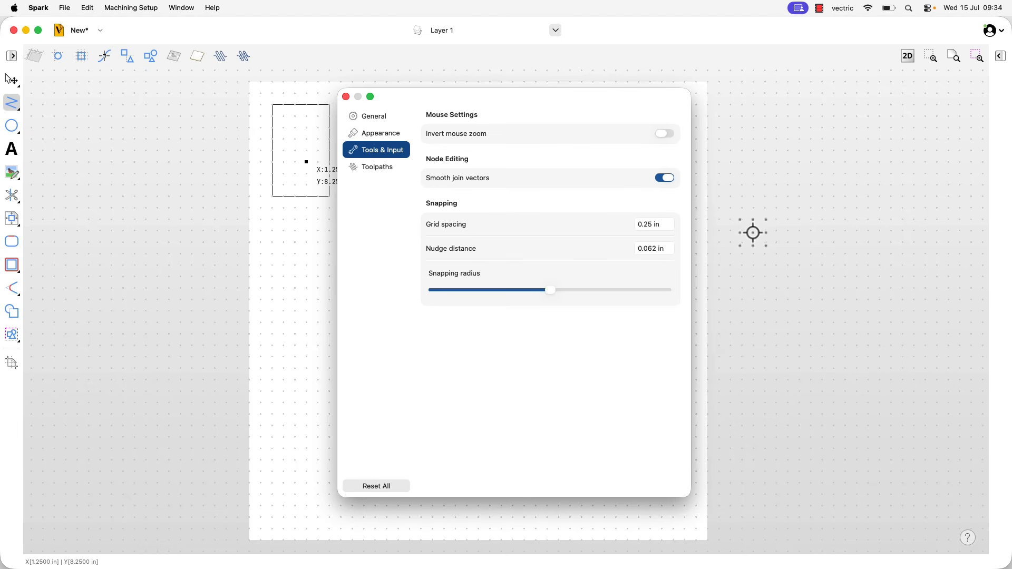
pyautogui.click(663, 224)
pyautogui.press('BackSpace')
pyautogui.press('BackSpace')
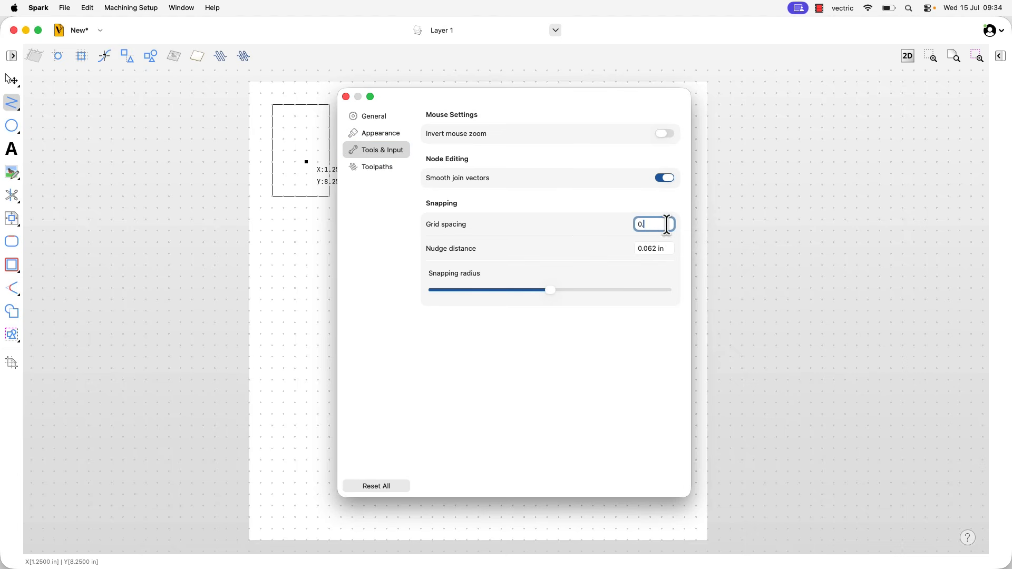
pyautogui.write('5')
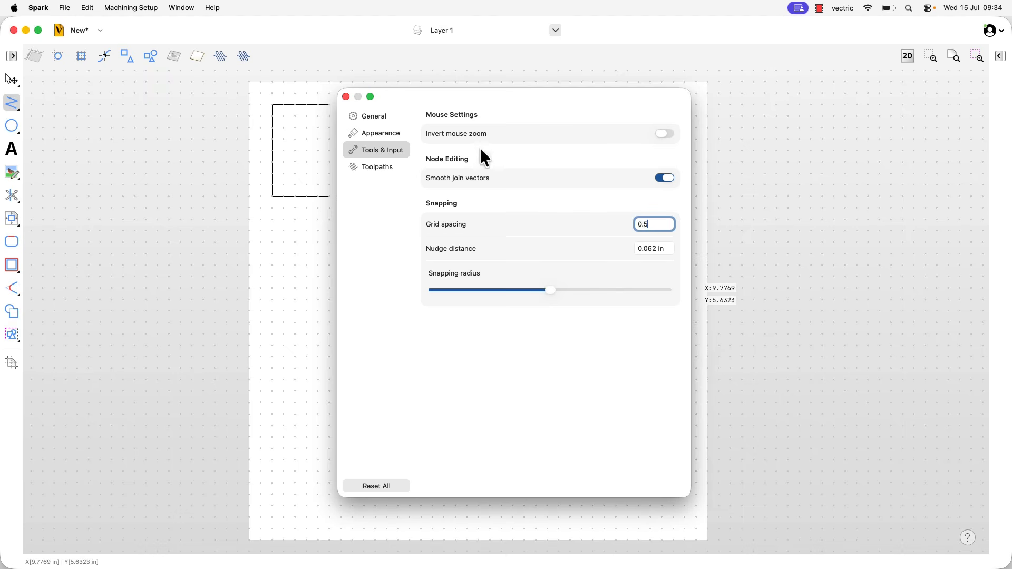
pyautogui.click(345, 97)
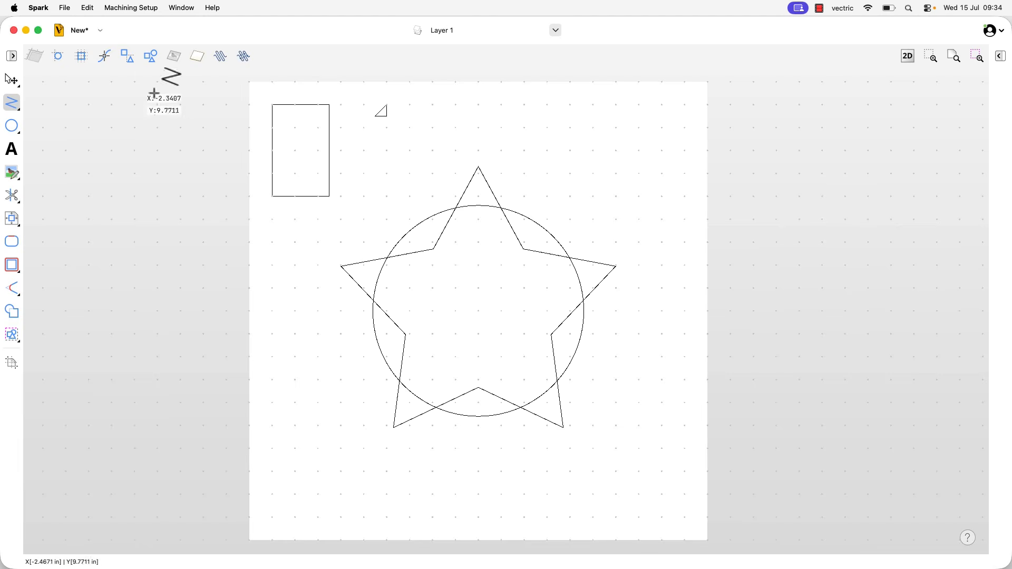
# - Set the snapping grid spacing to 0.25 in in the application settings, leave the nudge distance at 0.062 in, and close them
pyautogui.click(39, 7)
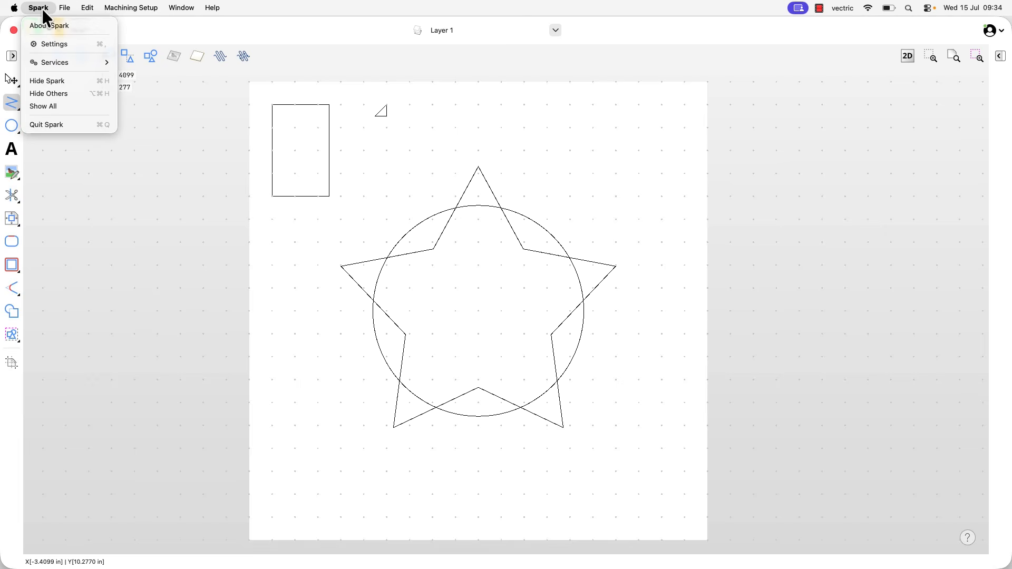
pyautogui.click(49, 48)
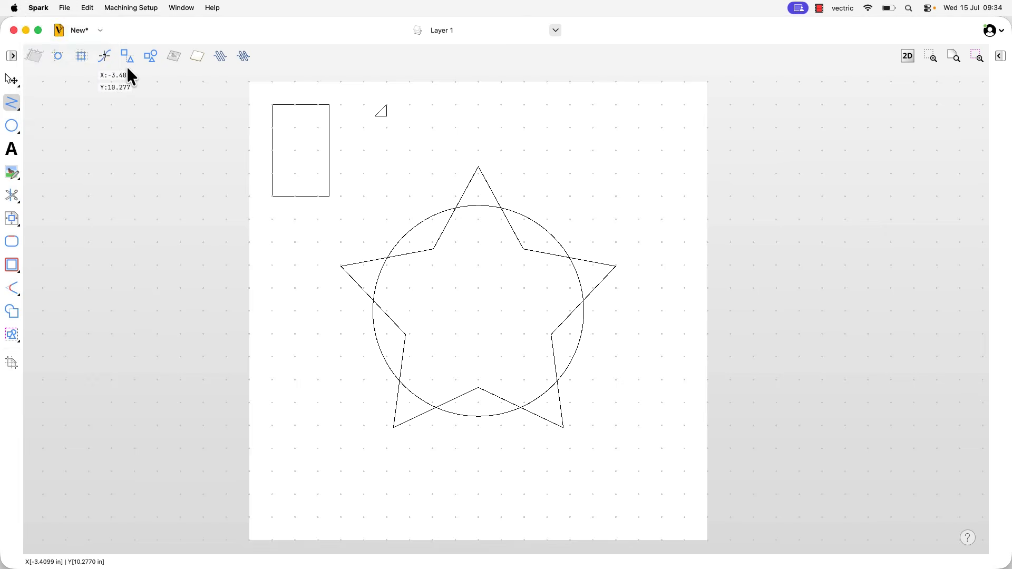
pyautogui.click(384, 152)
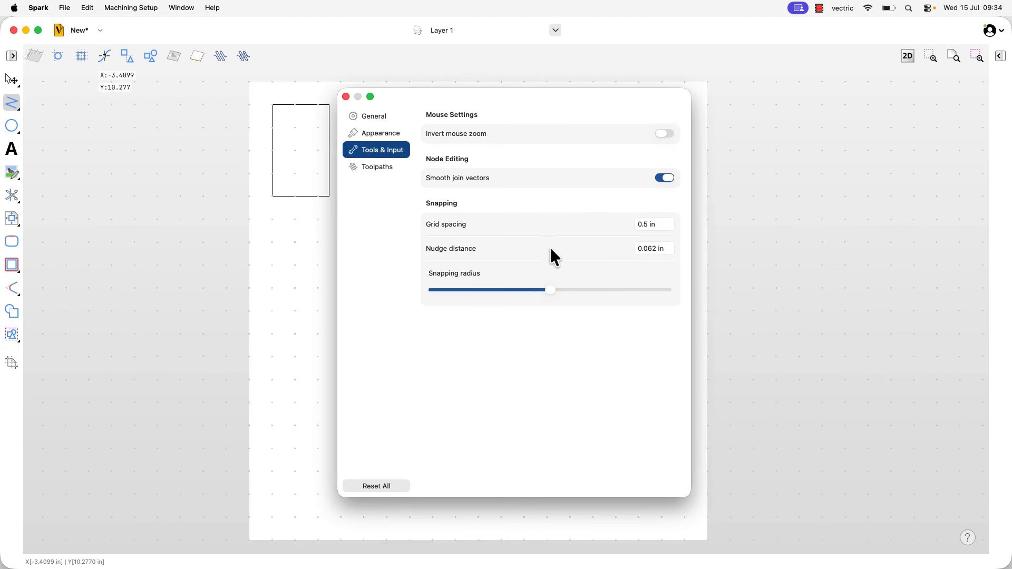
pyautogui.click(637, 225)
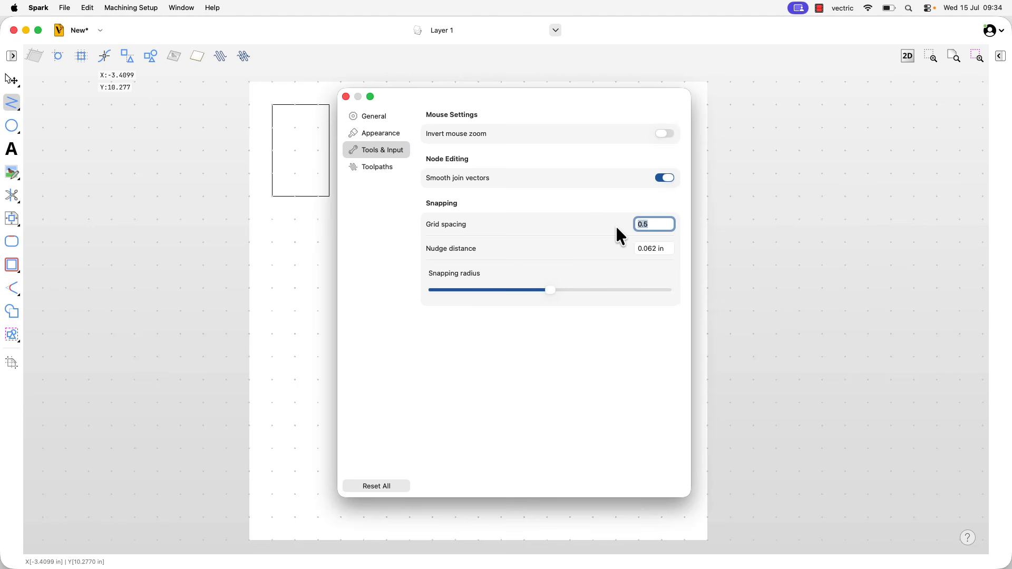
pyautogui.write('.25')
pyautogui.click(666, 249)
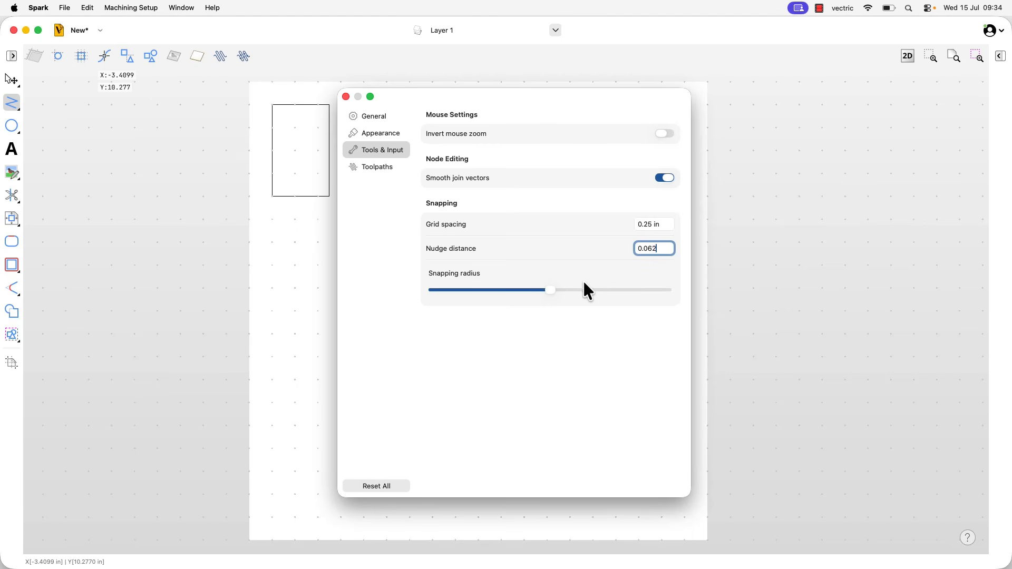
pyautogui.click(346, 97)
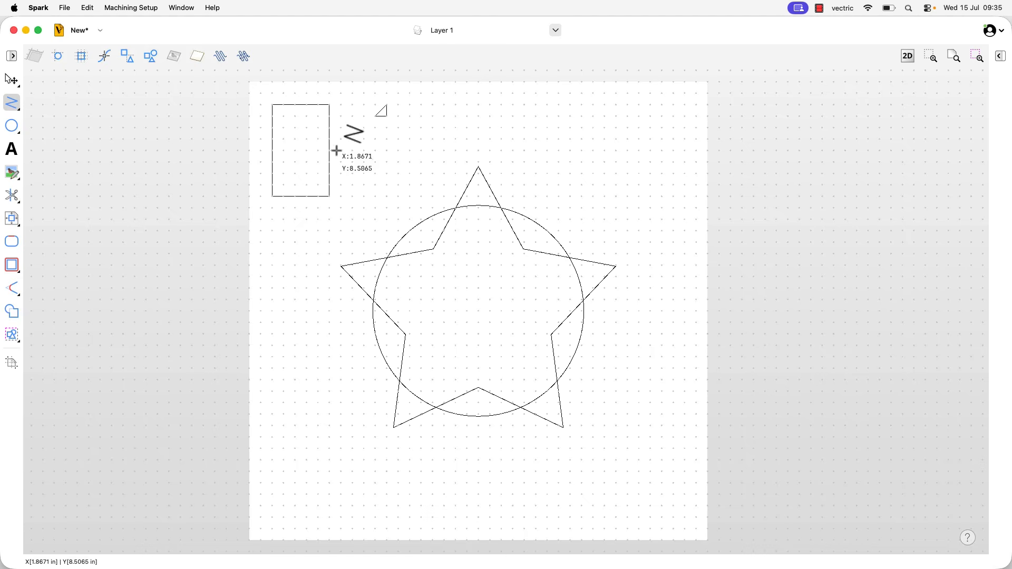
# - Select the rectangle and move it 0.25 in to the left on the grid
pyautogui.click(12, 79)
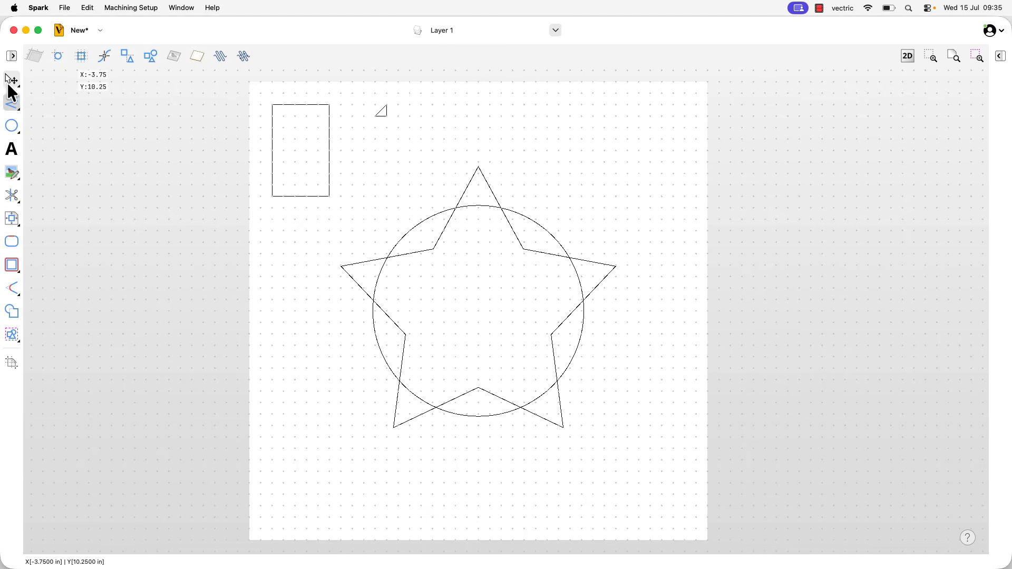
pyautogui.click(380, 110)
pyautogui.click(310, 105)
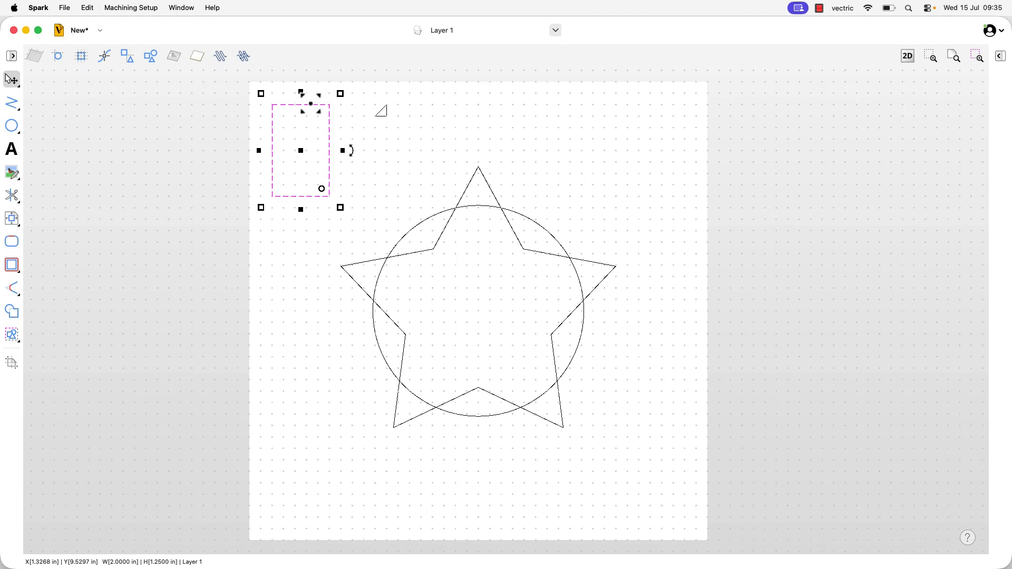
pyautogui.moveTo(321, 189); pyautogui.dragTo(311, 188)
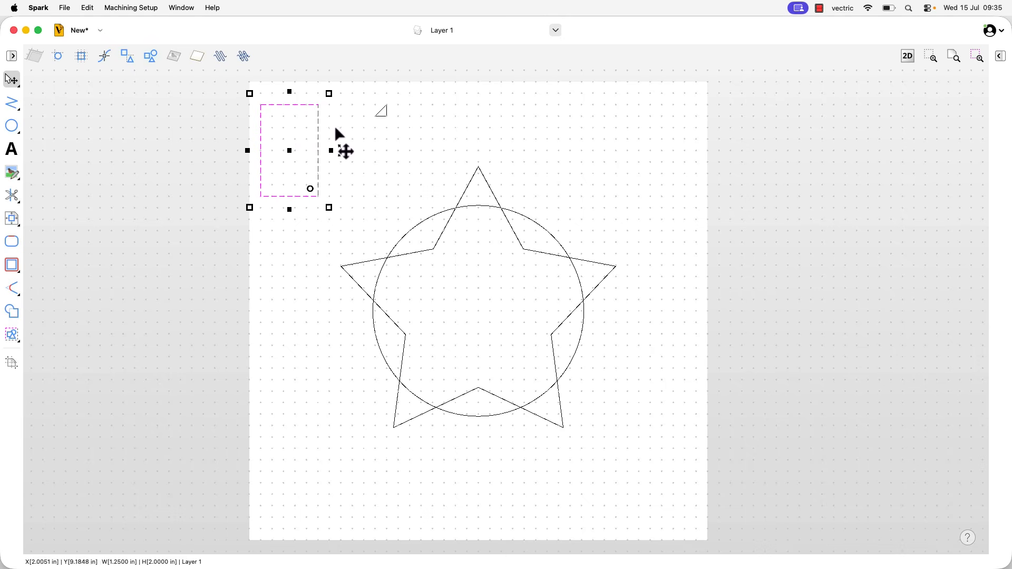
# - Try the snapping radius setting at its maximum and minimum, return it to the middle, and close the settings
pyautogui.click(39, 8)
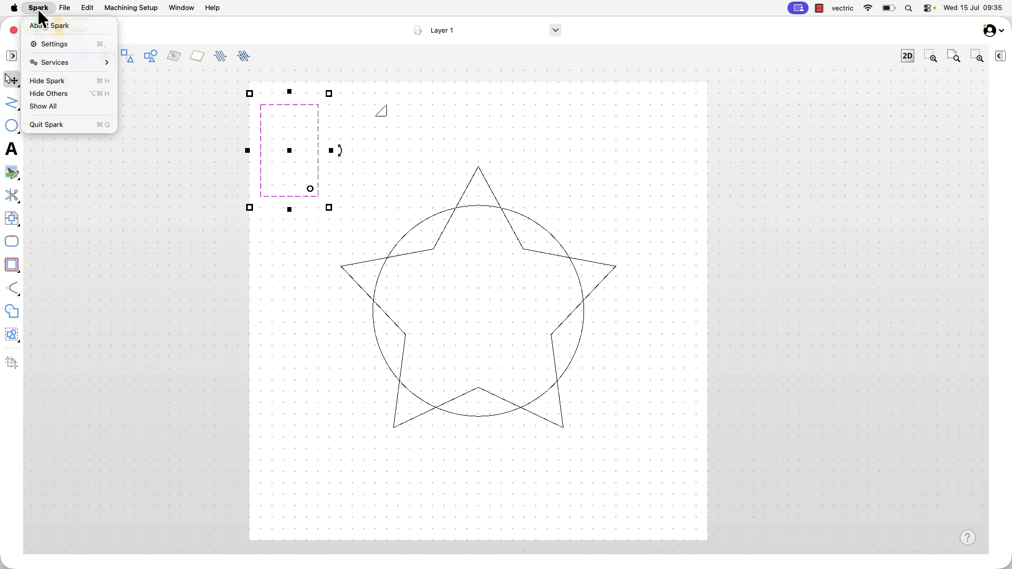
pyautogui.click(70, 45)
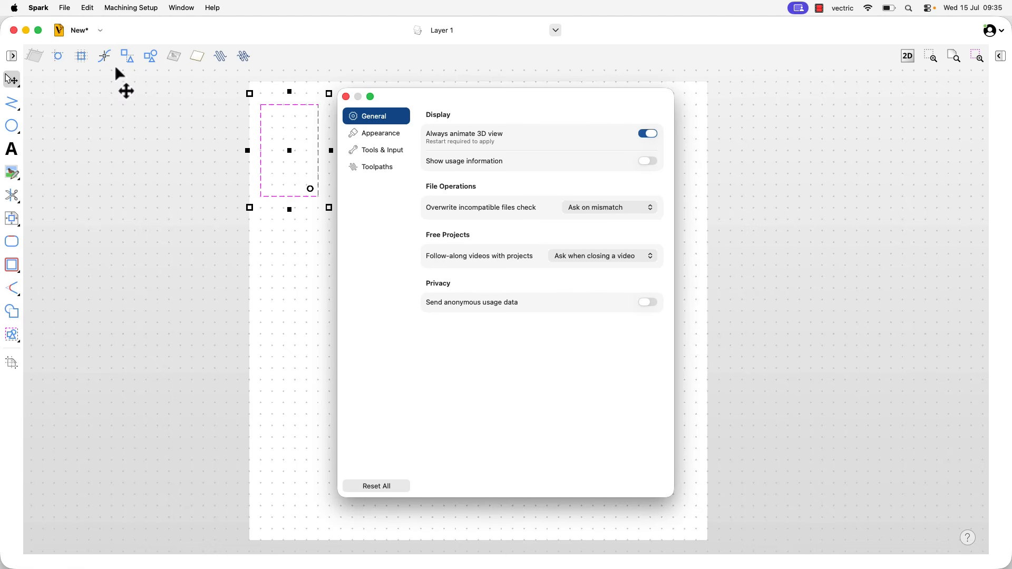
pyautogui.click(387, 153)
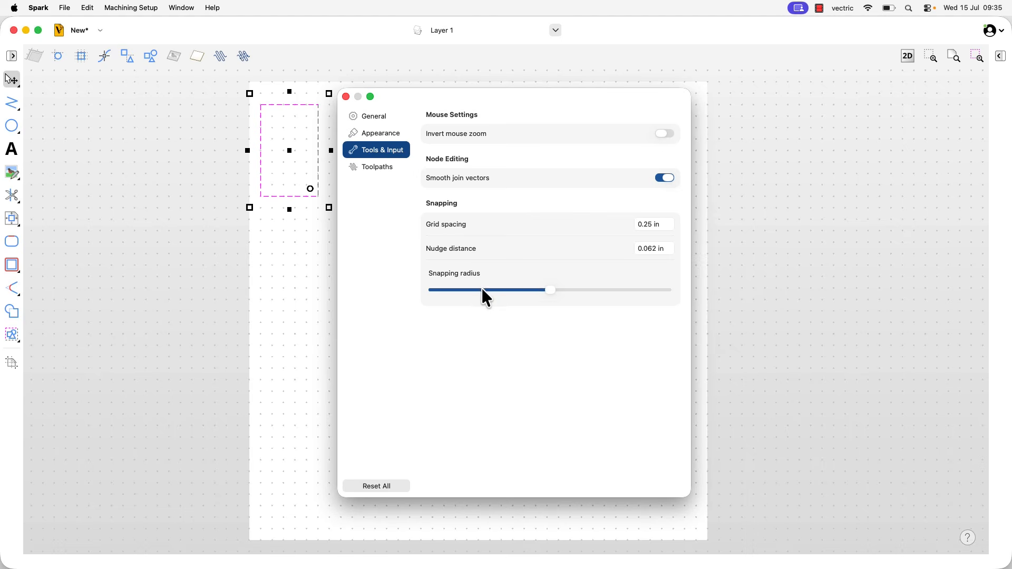
pyautogui.moveTo(480, 295)
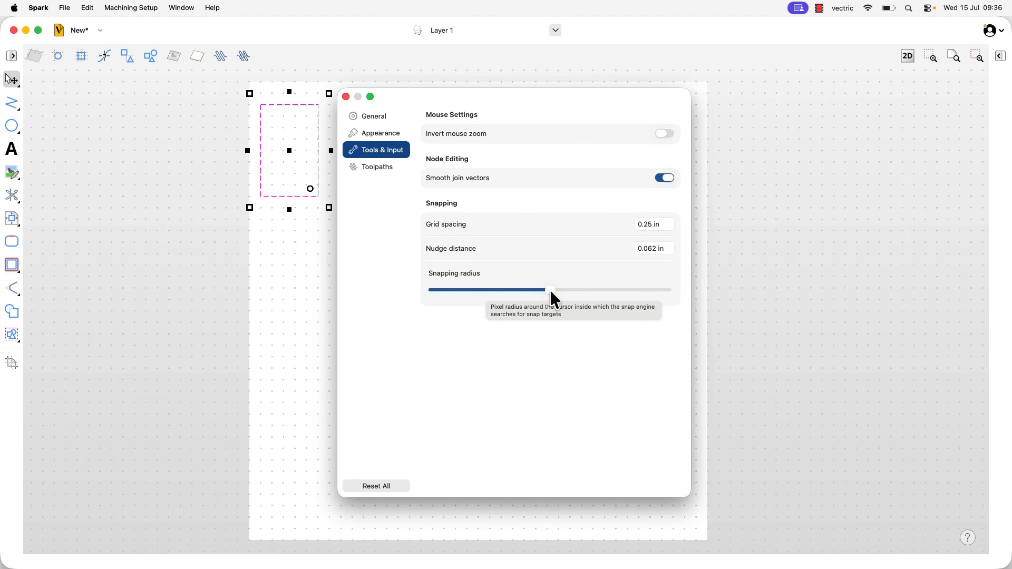
pyautogui.moveTo(551, 292); pyautogui.dragTo(672, 295)
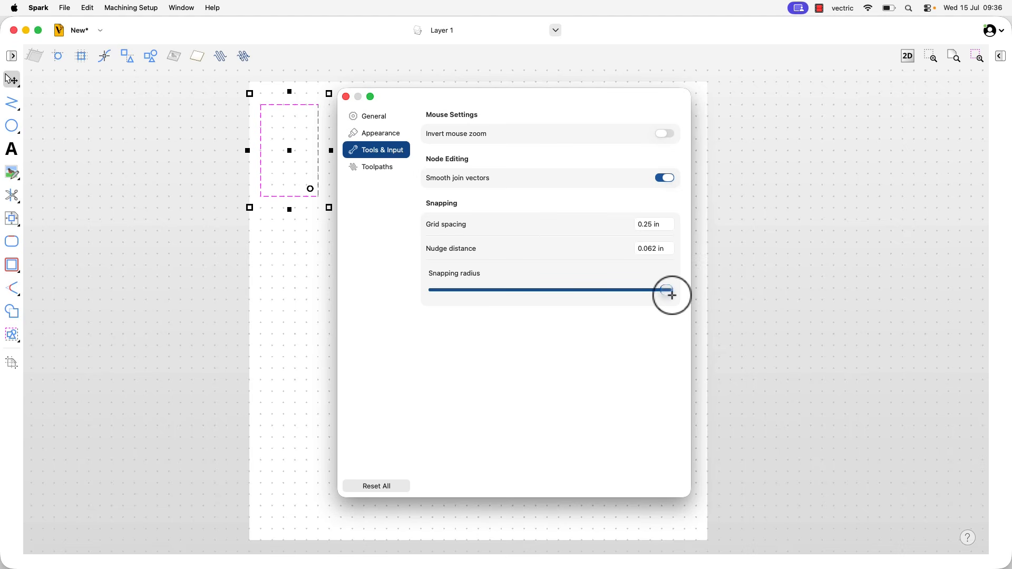
pyautogui.moveTo(670, 295); pyautogui.dragTo(433, 296)
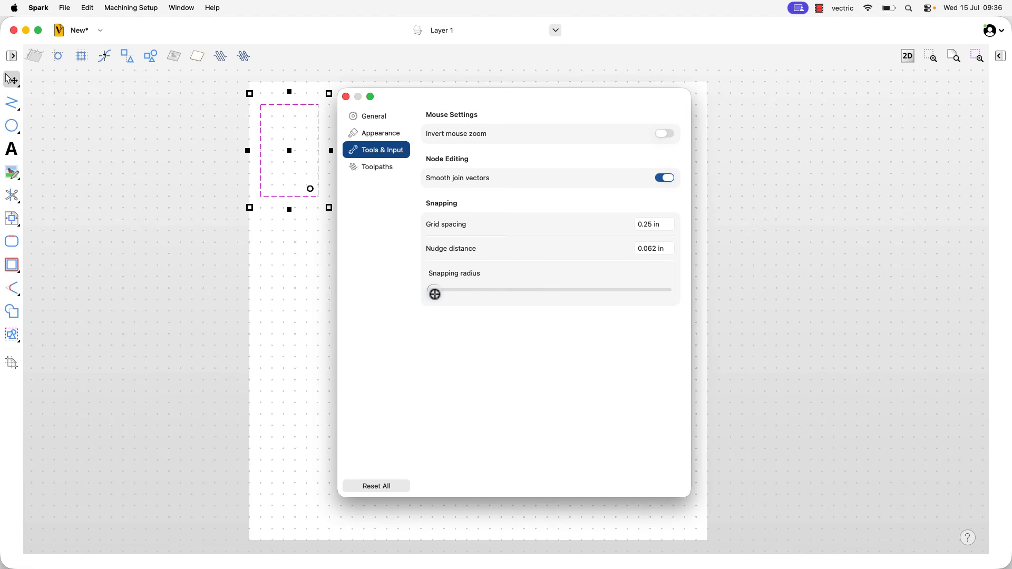
pyautogui.moveTo(435, 295); pyautogui.dragTo(559, 296)
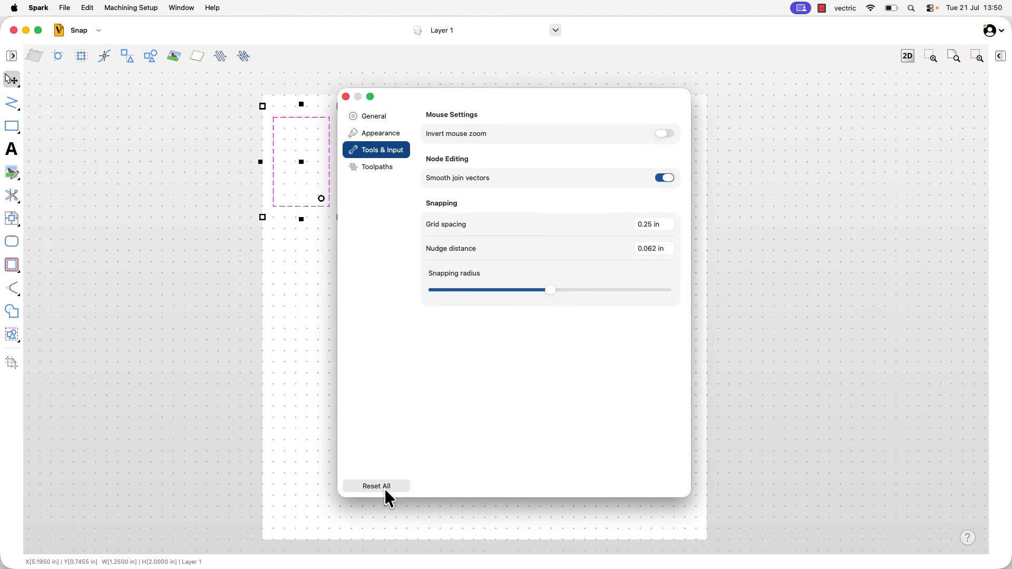
pyautogui.click(346, 97)
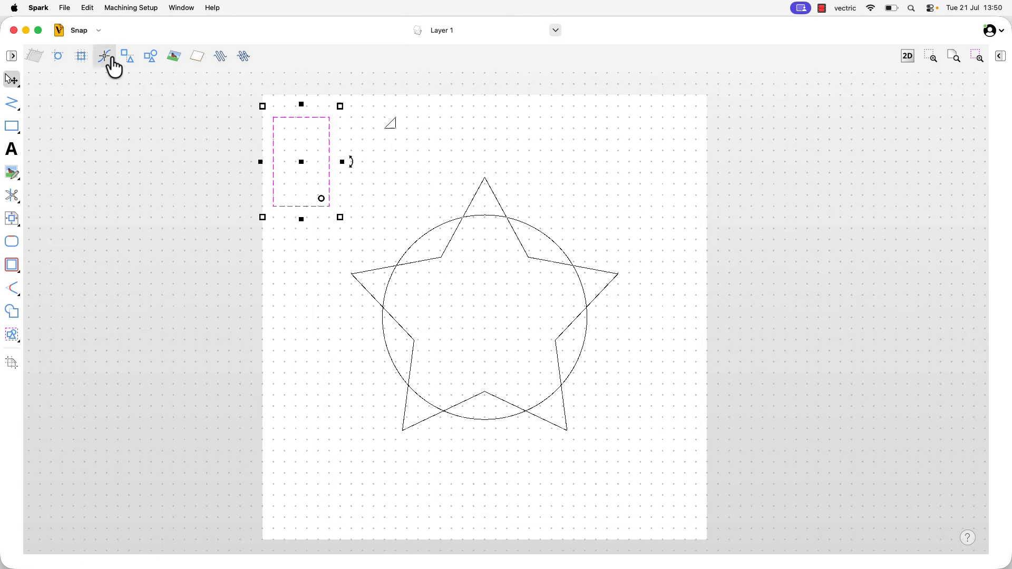
# - Turn off grid snapping, deselect the rectangle, and show the rulers around the page
pyautogui.click(82, 60)
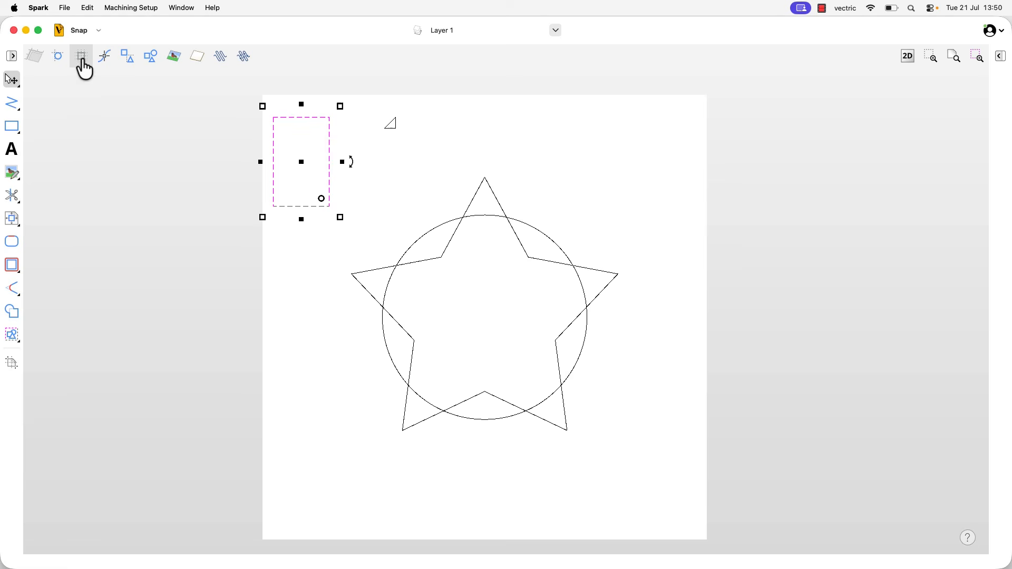
pyautogui.click(409, 165)
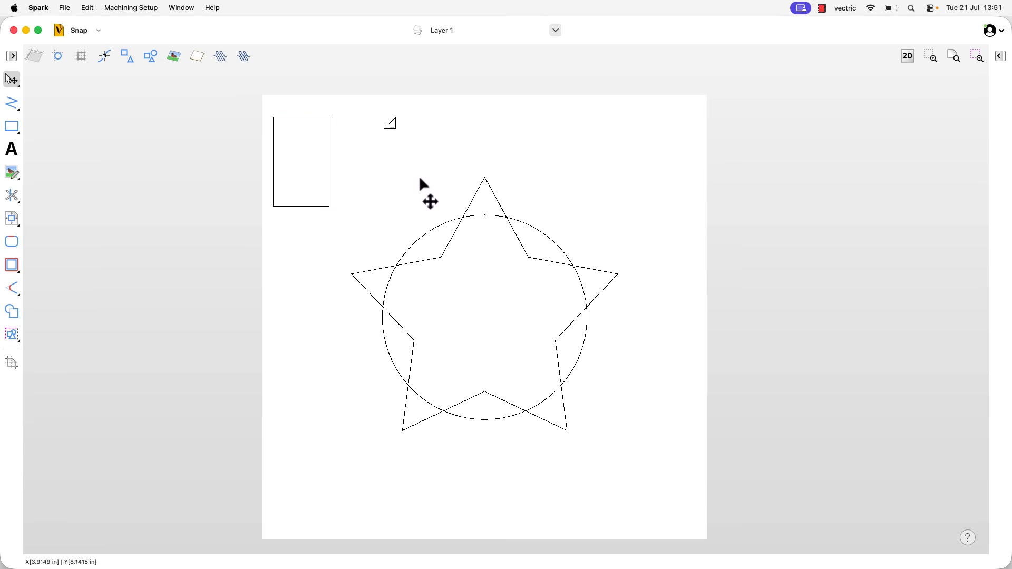
pyautogui.click(36, 57)
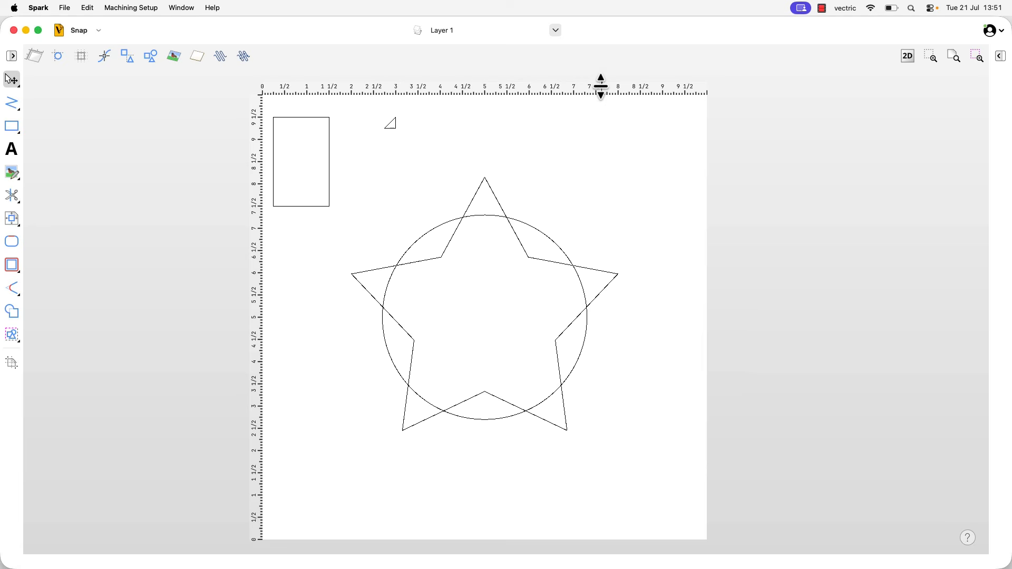
# - Pull a horizontal guide to about Y 1.88 in and a vertical guide to about X 1.88 in from the rulers
pyautogui.moveTo(590, 87); pyautogui.dragTo(597, 456)
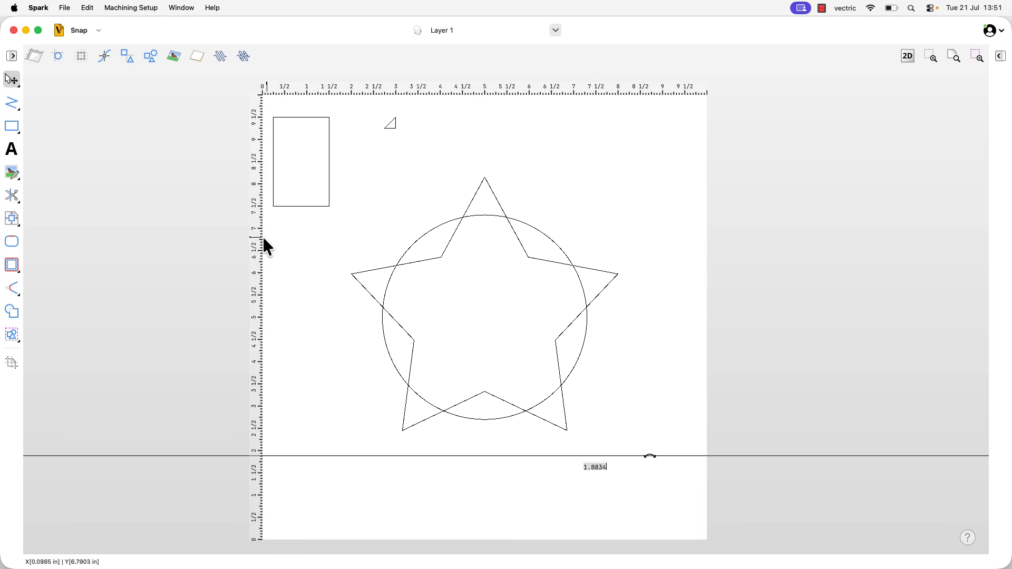
pyautogui.moveTo(253, 235); pyautogui.dragTo(346, 237)
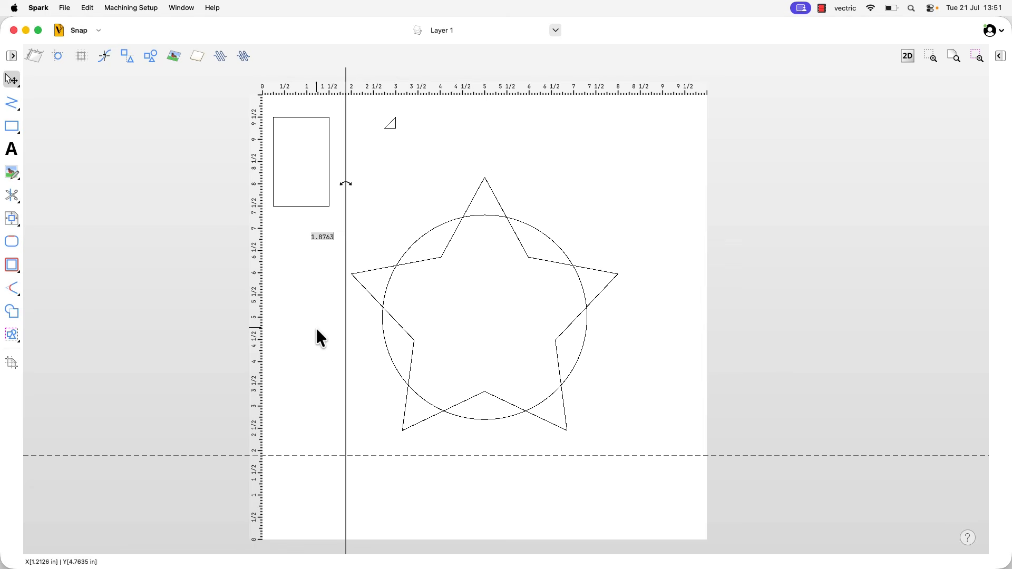
pyautogui.click(672, 290)
# - Delete the star, circle, small triangle and rectangle so that only the guides remain on the page
pyautogui.moveTo(602, 432); pyautogui.dragTo(370, 193)
pyautogui.press('Delete')
pyautogui.click(393, 122)
pyautogui.press('Delete')
pyautogui.click(318, 119)
pyautogui.press('Delete')
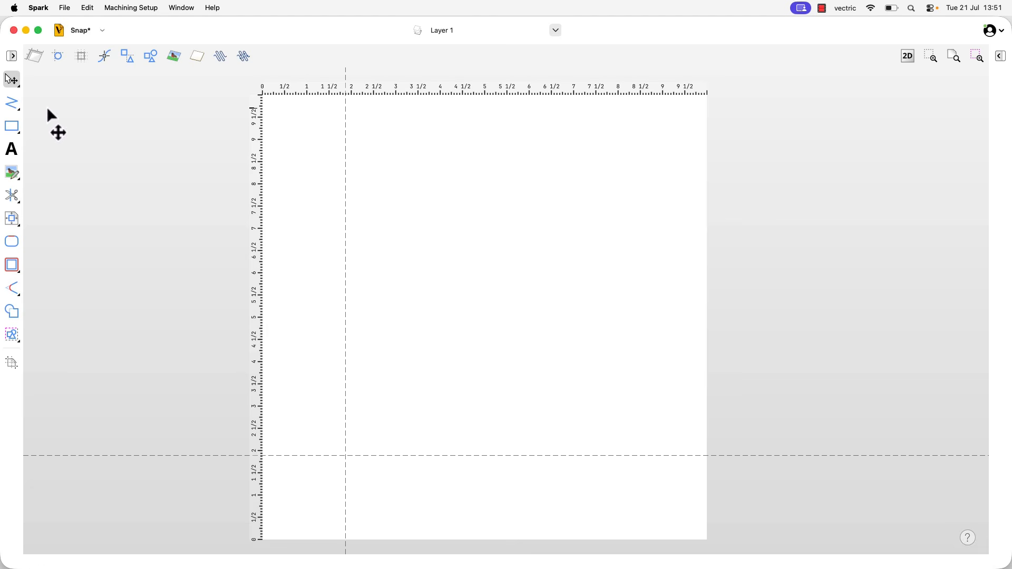
# - Draw a closed right-triangle polyline from the guides' intersection, about 6 in tall and 3.5 in wide, with its legs along the guides
pyautogui.click(15, 107)
pyautogui.click(345, 456)
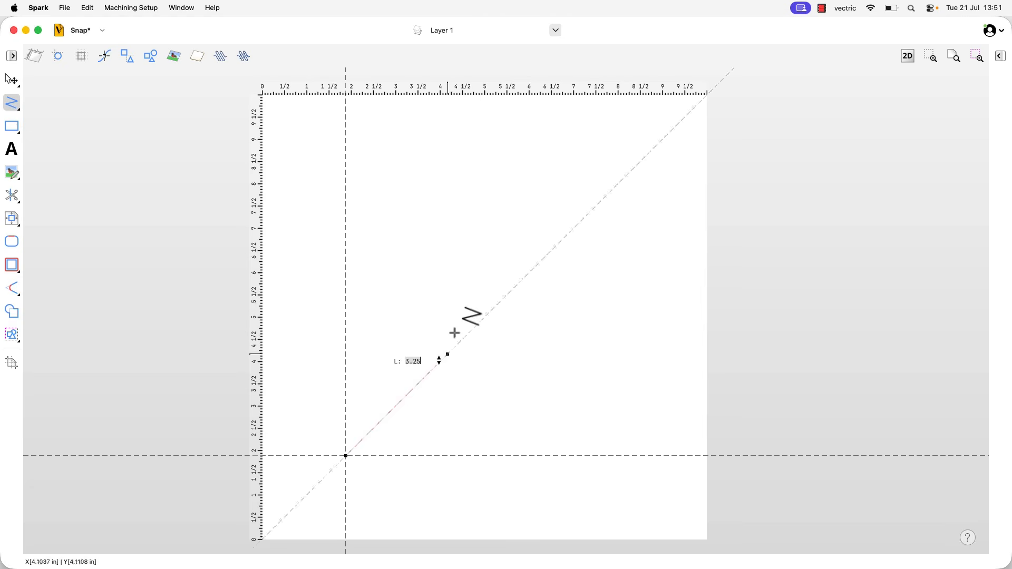
pyautogui.click(346, 189)
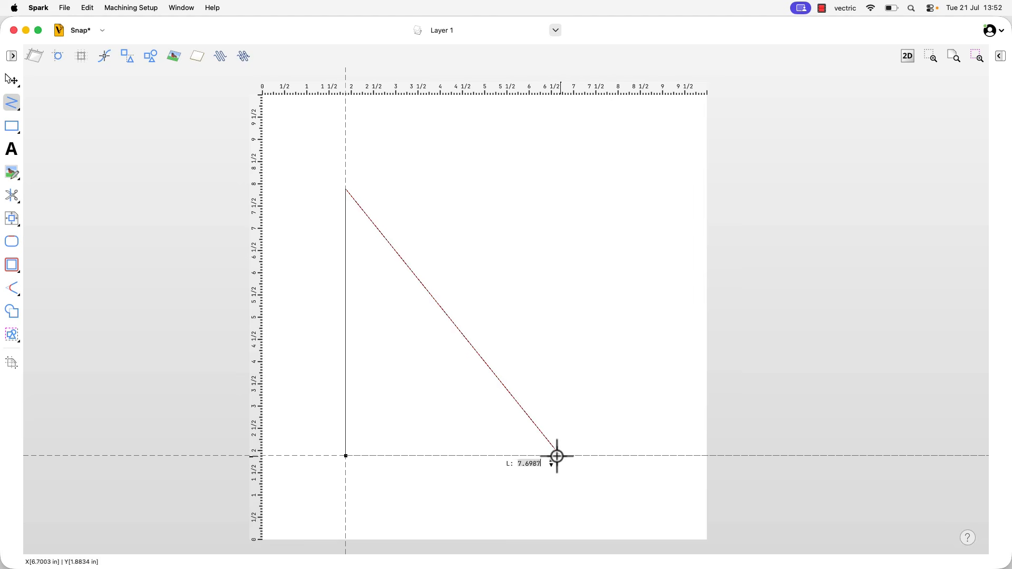
pyautogui.click(499, 457)
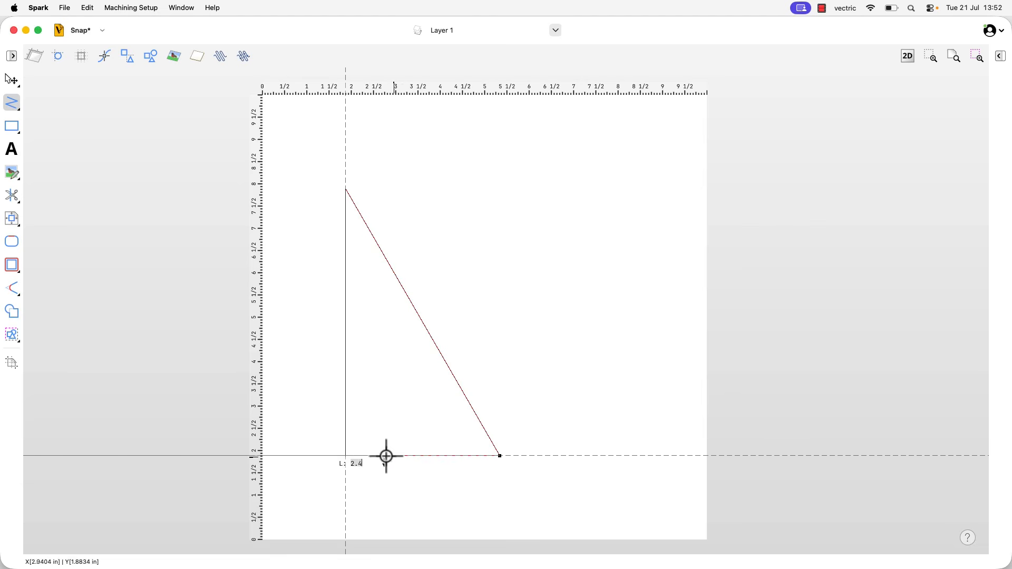
pyautogui.click(350, 455)
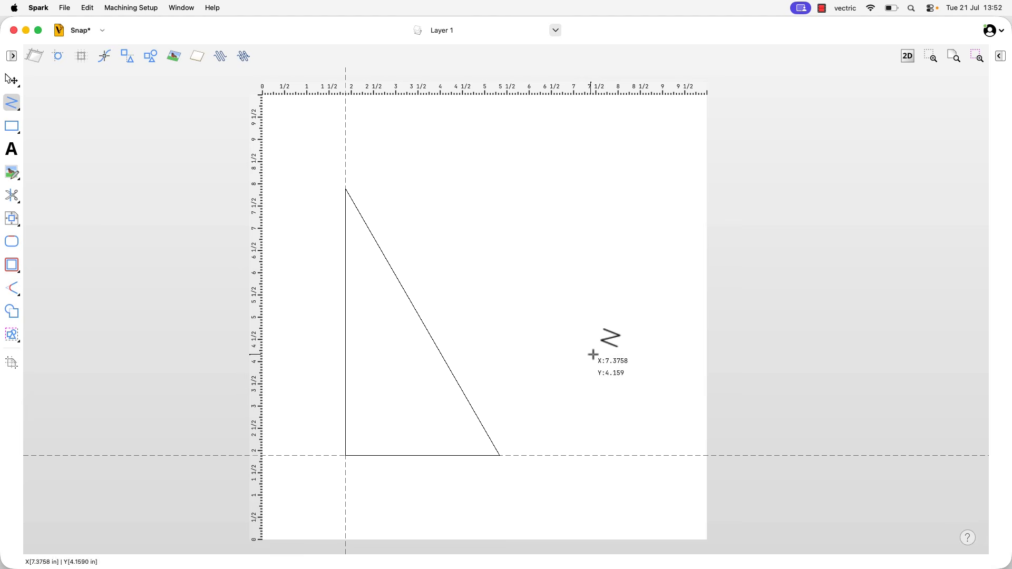
pyautogui.press('Escape')
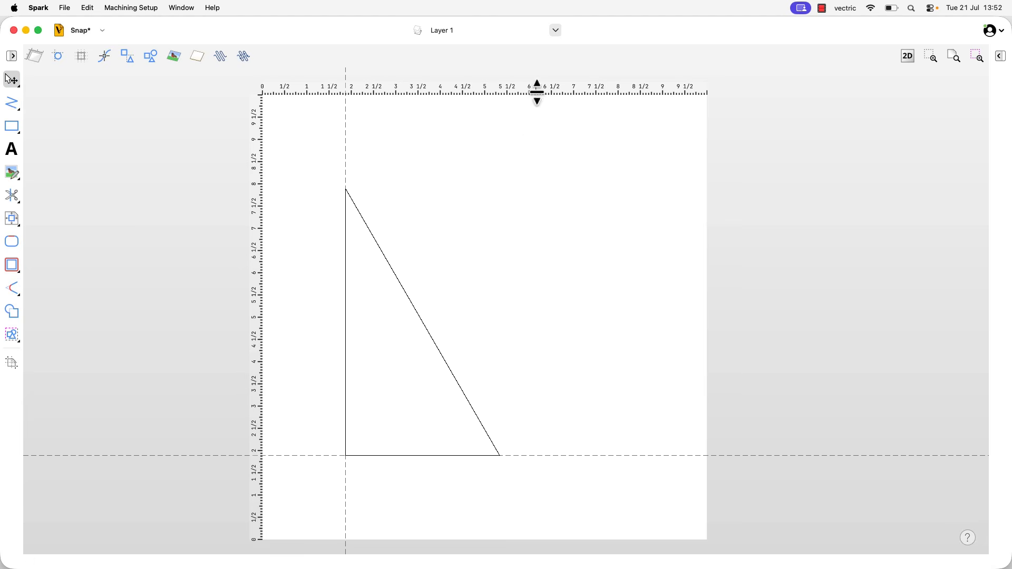
# - Add a second horizontal guide from the ruler and set its position to exactly 6 in
pyautogui.moveTo(542, 87); pyautogui.dragTo(545, 205)
pyautogui.click(537, 217)
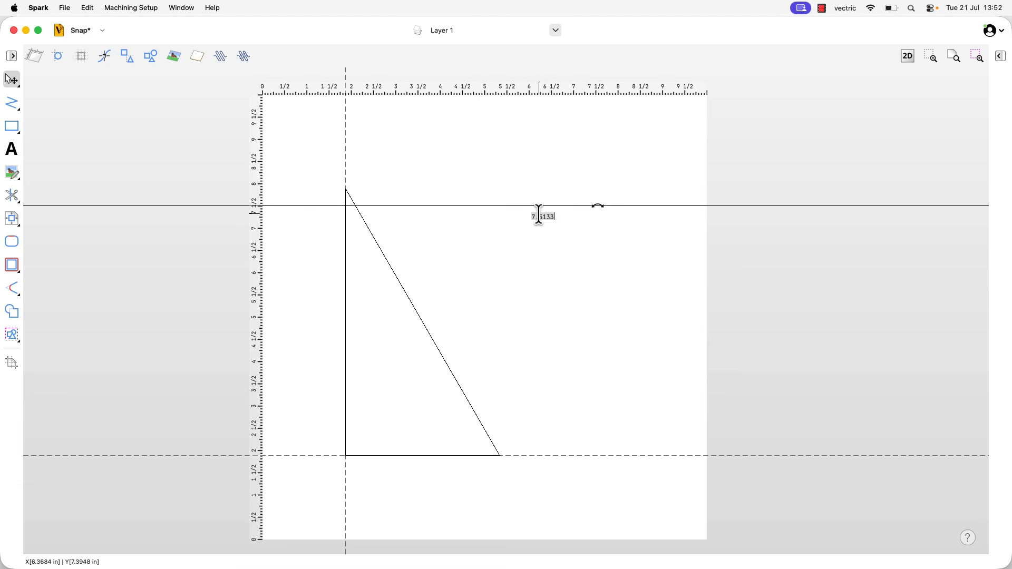
pyautogui.write('6')
pyautogui.press('Return')
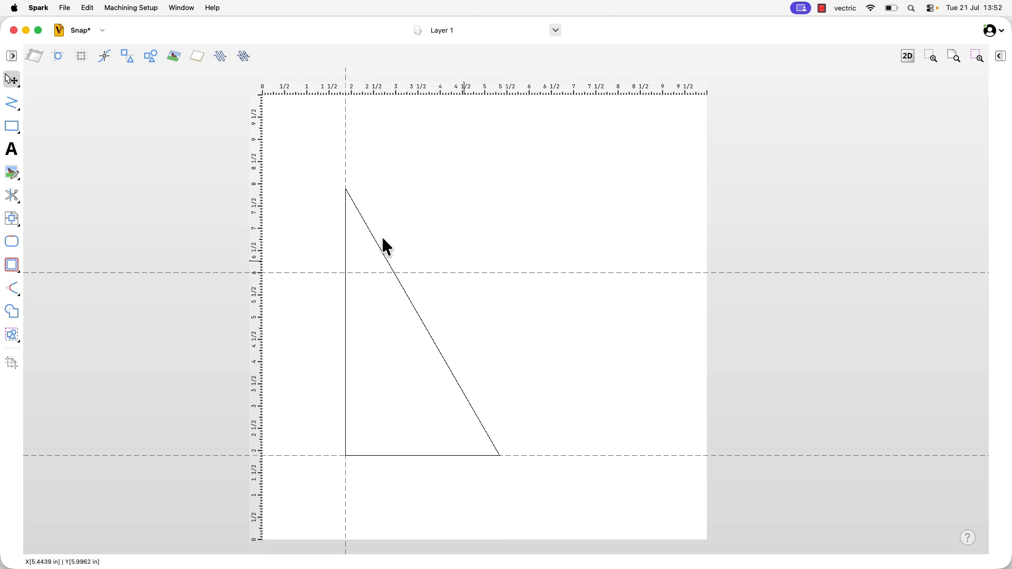
# - Add a second vertical guide from the ruler and set its position to 6 in
pyautogui.moveTo(258, 171); pyautogui.dragTo(432, 176)
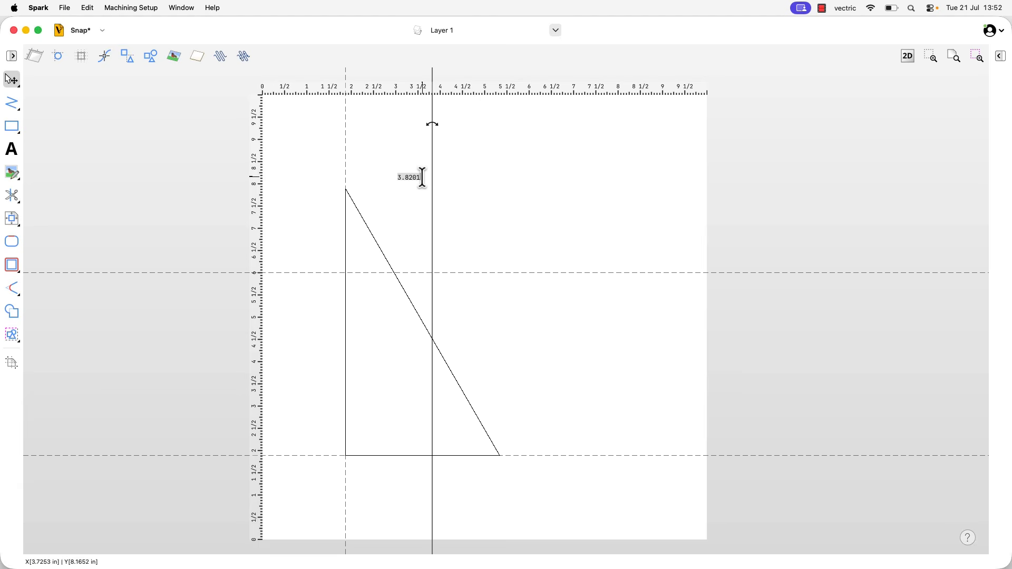
pyautogui.write('6')
pyautogui.press('Return')
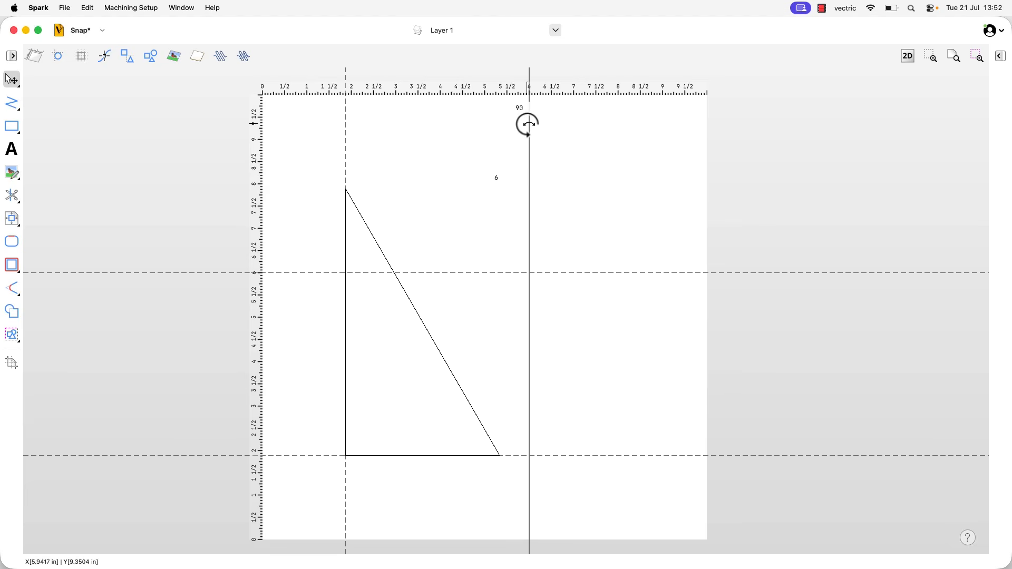
# - Rotate the vertical guide at the 6 in position to an angle of 30 degrees
pyautogui.moveTo(528, 125); pyautogui.dragTo(527, 125)
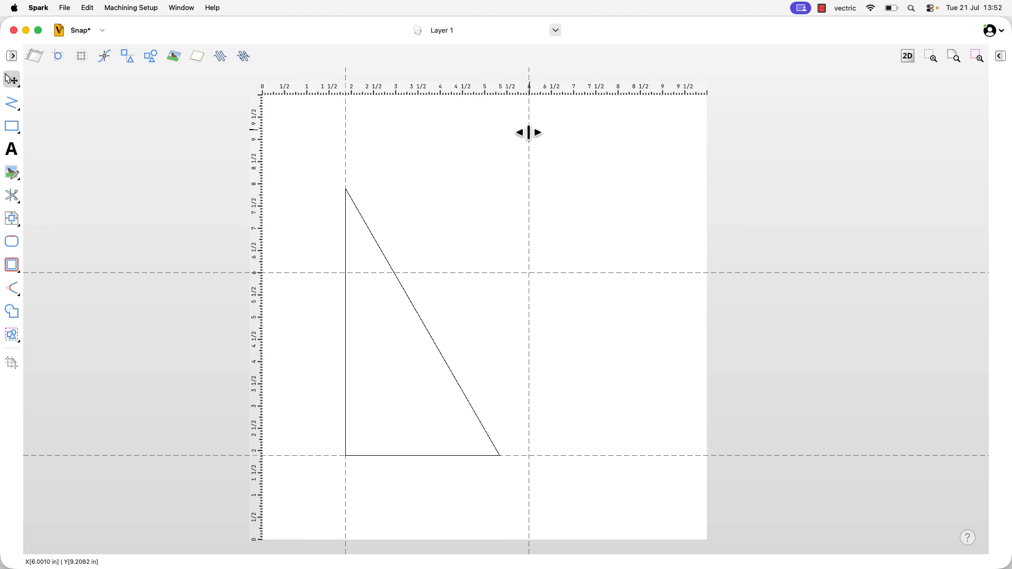
pyautogui.moveTo(530, 131); pyautogui.dragTo(529, 98)
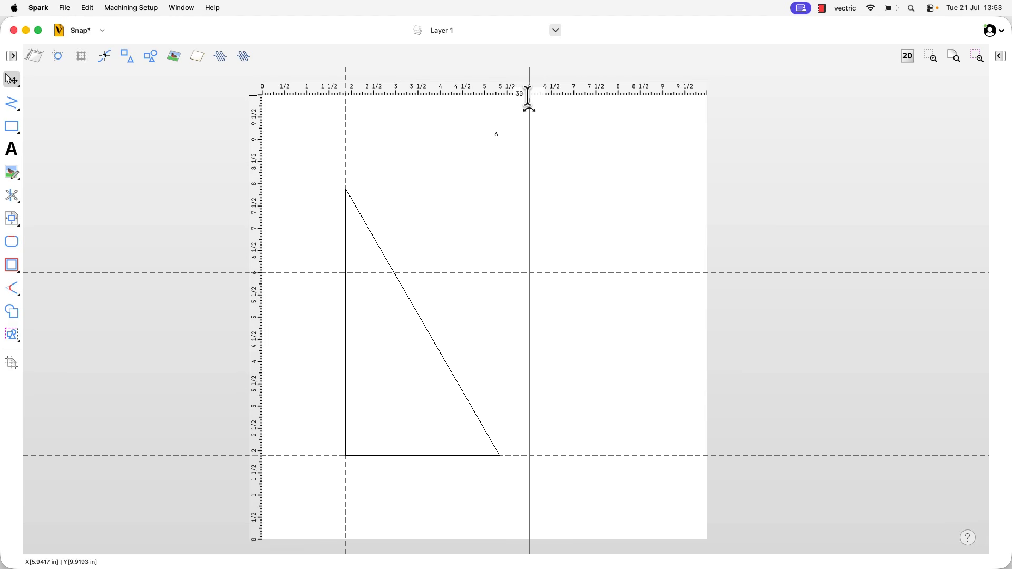
pyautogui.moveTo(529, 108); pyautogui.dragTo(575, 107)
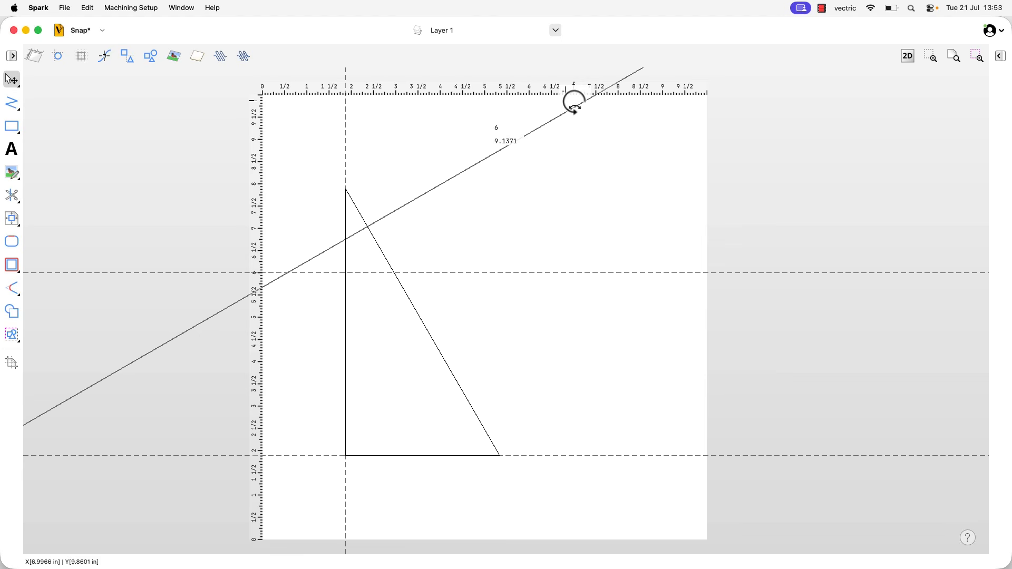
# - Rotate the 30-degree guide freehand to the opposite slope and move it through the triangle's upper corner, at about X 5.94, Y 5.55 in
pyautogui.moveTo(575, 106); pyautogui.dragTo(483, 107)
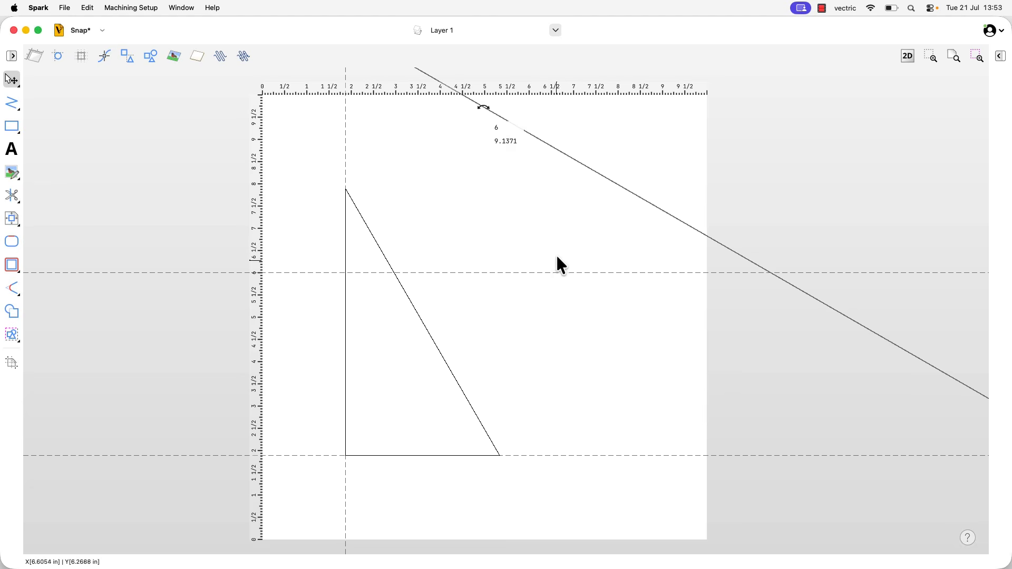
pyautogui.moveTo(587, 169); pyautogui.dragTo(526, 293)
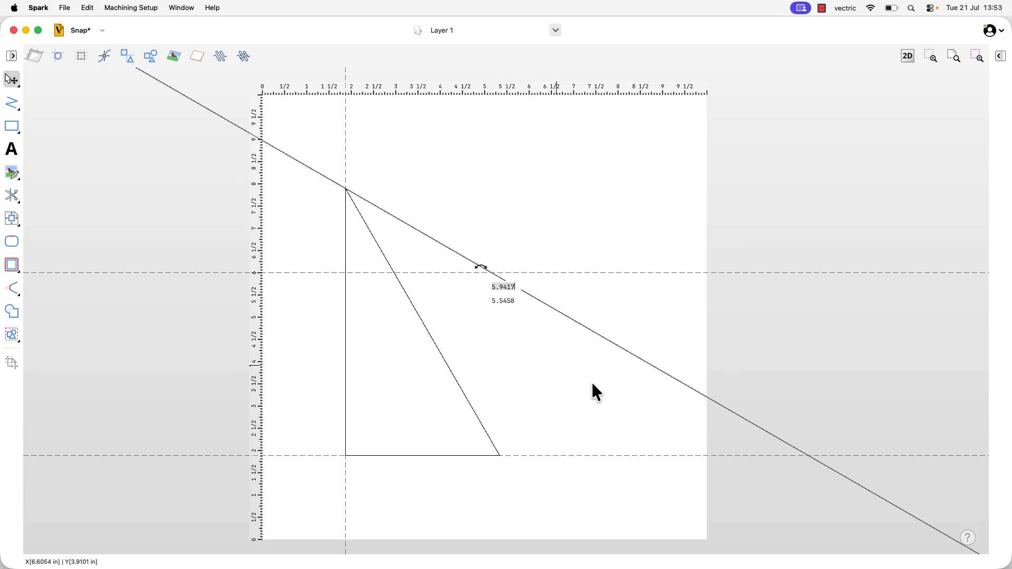
# - Delete all four guides: the angled one, the 6 in horizontal one, the vertical one and the one along the triangle's base
pyautogui.click(570, 321)
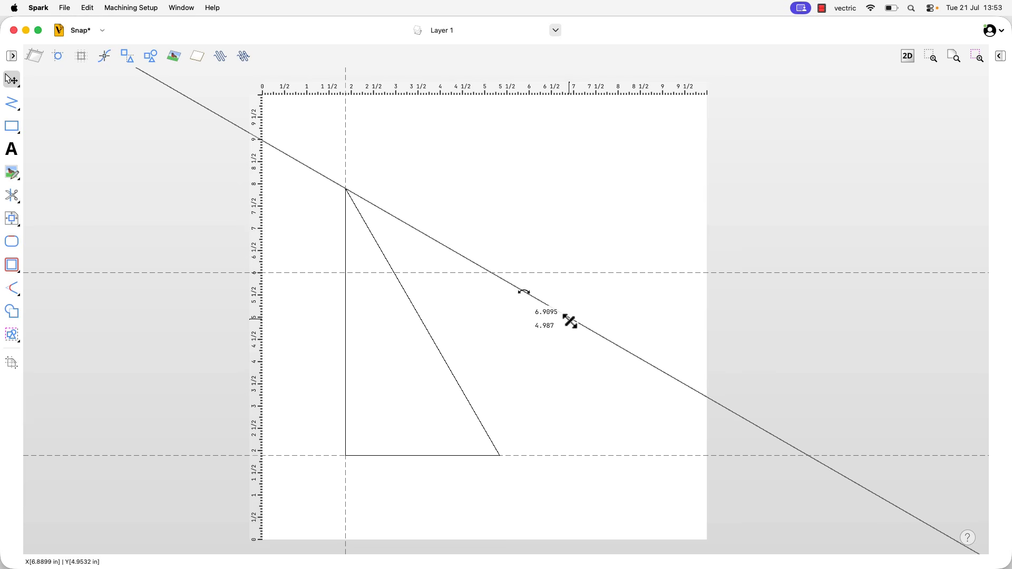
pyautogui.press('Delete')
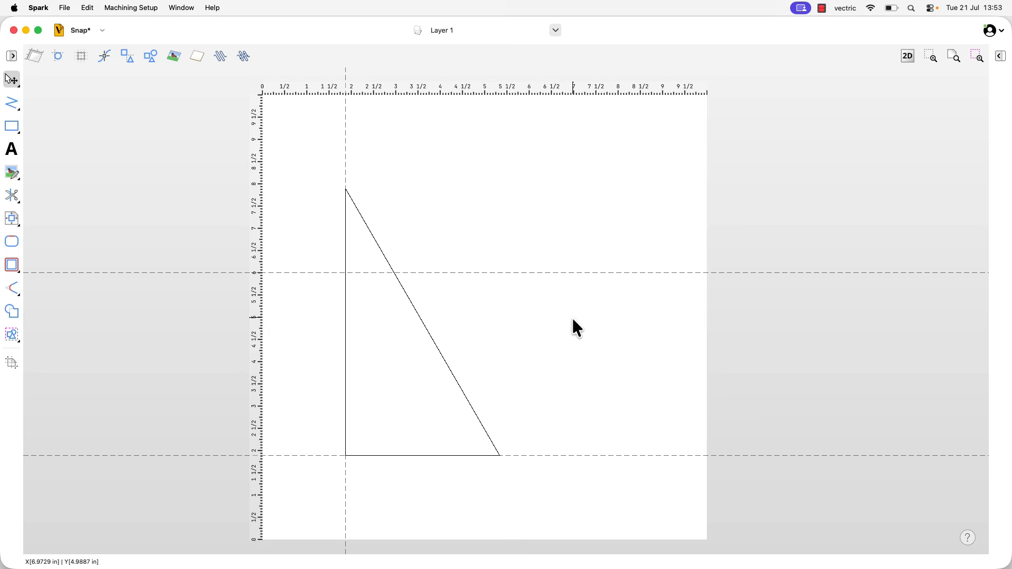
pyautogui.click(533, 273)
pyautogui.press('Delete')
pyautogui.click(345, 132)
pyautogui.press('Delete')
pyautogui.click(575, 456)
pyautogui.press('Delete')
# - Insert a horizontal guide and move it above the triangle to about 8.9 in
pyautogui.rightClick(463, 201)
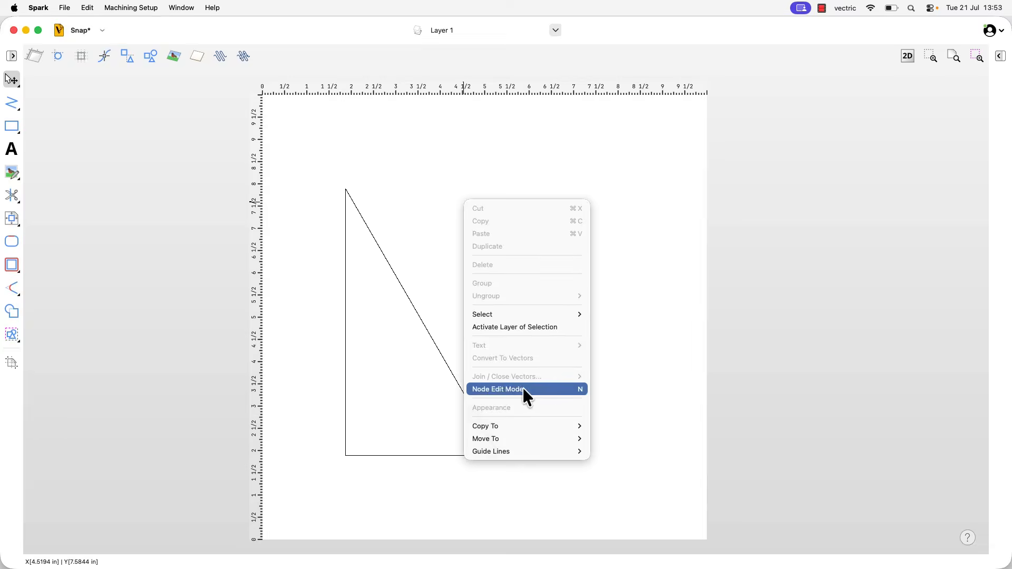
pyautogui.moveTo(523, 452)
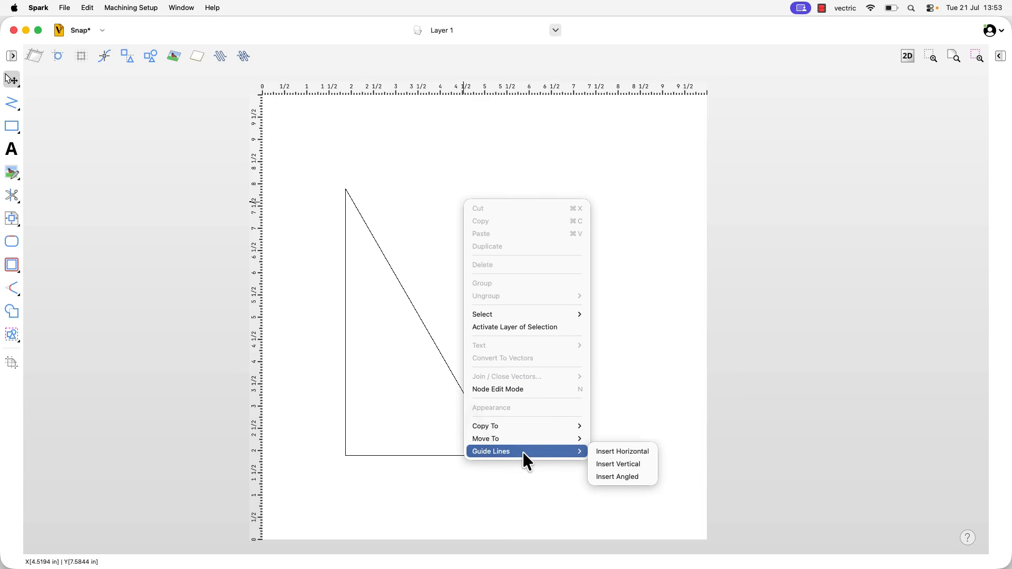
pyautogui.click(610, 454)
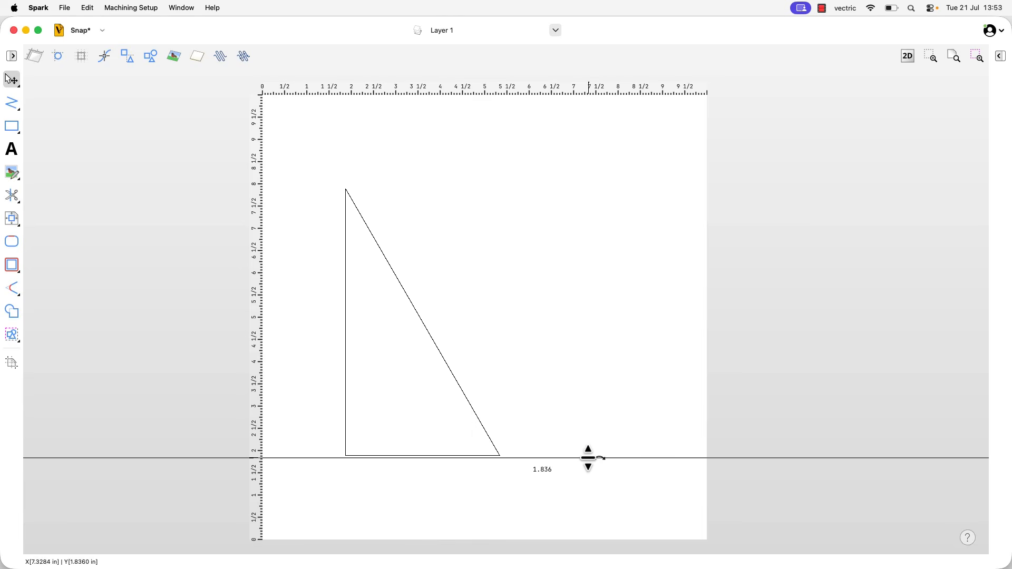
pyautogui.moveTo(588, 458); pyautogui.dragTo(506, 144)
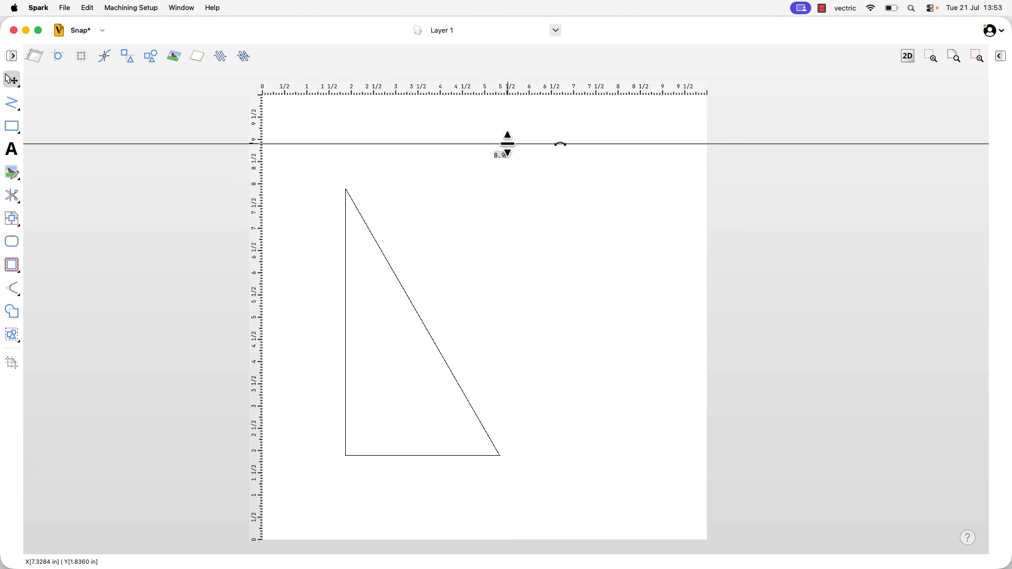
# - Insert a vertical guide and move it to the triangle's right corner, at about 5.35 in
pyautogui.rightClick(442, 214)
pyautogui.moveTo(510, 463)
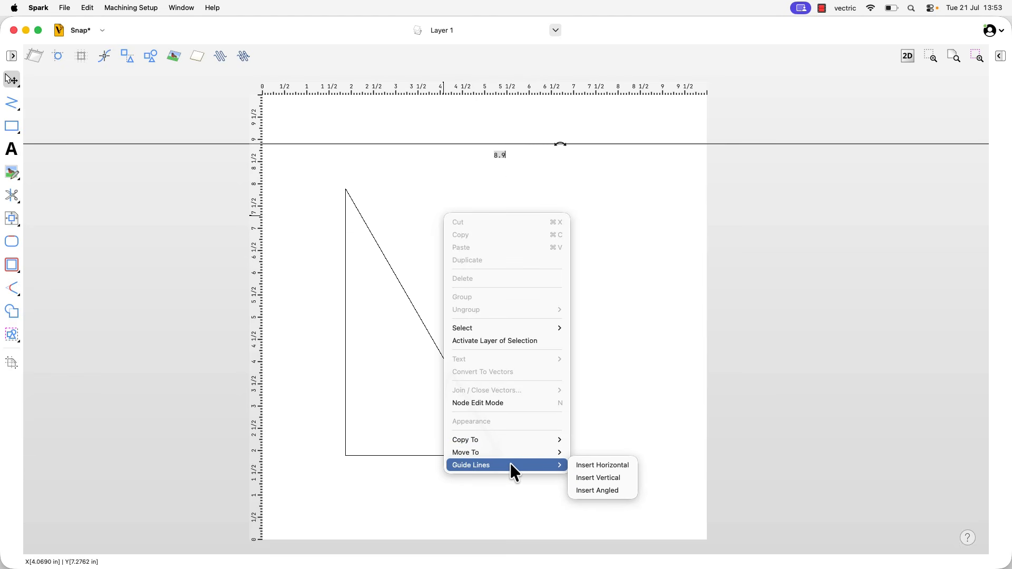
pyautogui.click(589, 480)
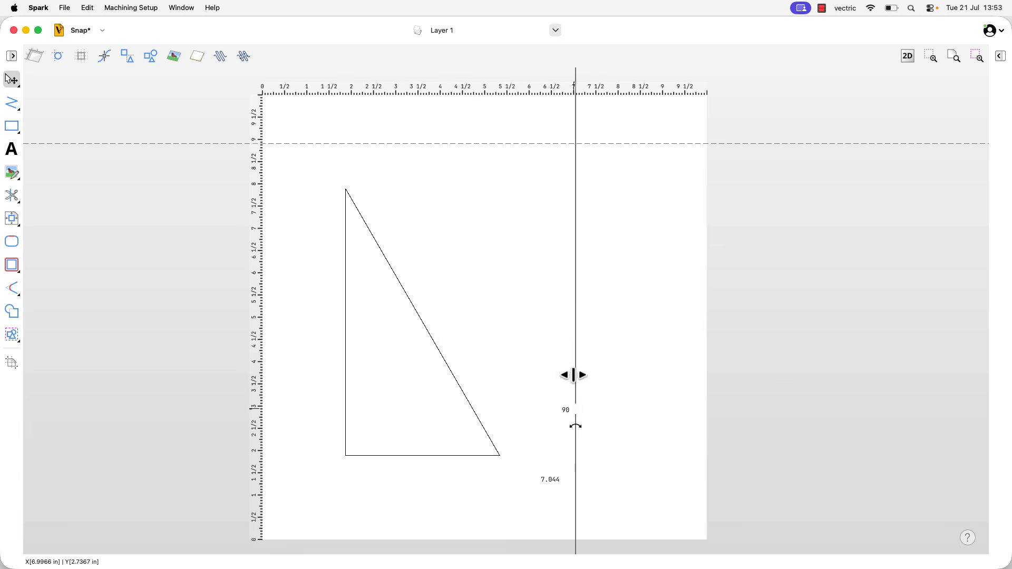
pyautogui.moveTo(577, 331); pyautogui.dragTo(501, 337)
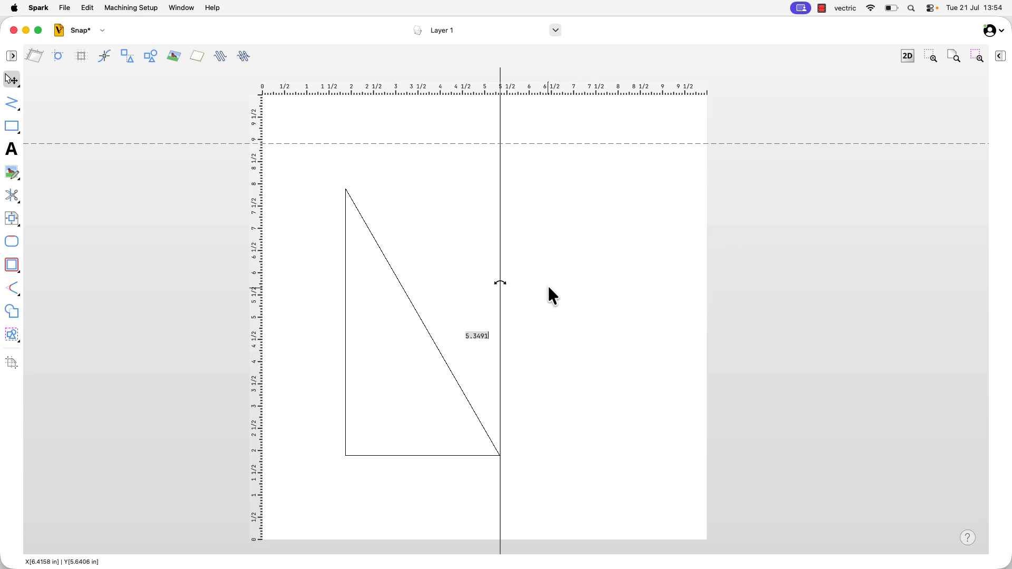
# - Insert an angled guide and set its position to X 4 in and Y 5 in
pyautogui.rightClick(534, 202)
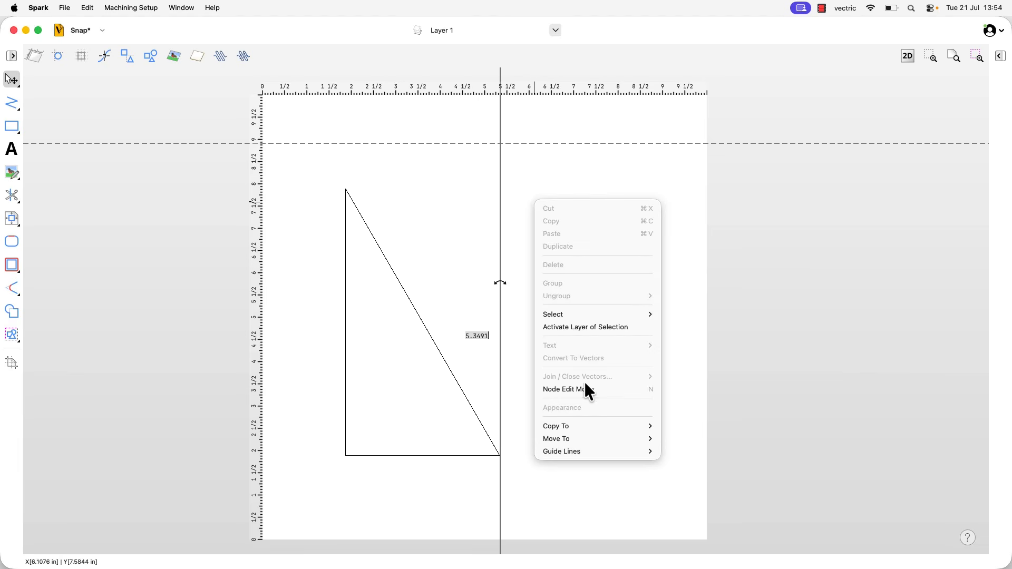
pyautogui.moveTo(588, 451)
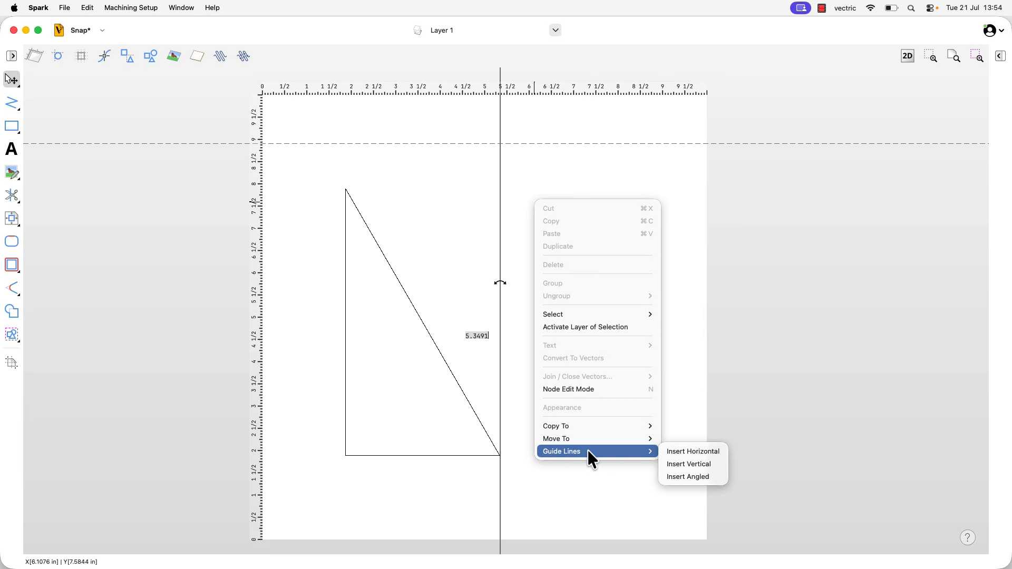
pyautogui.click(674, 477)
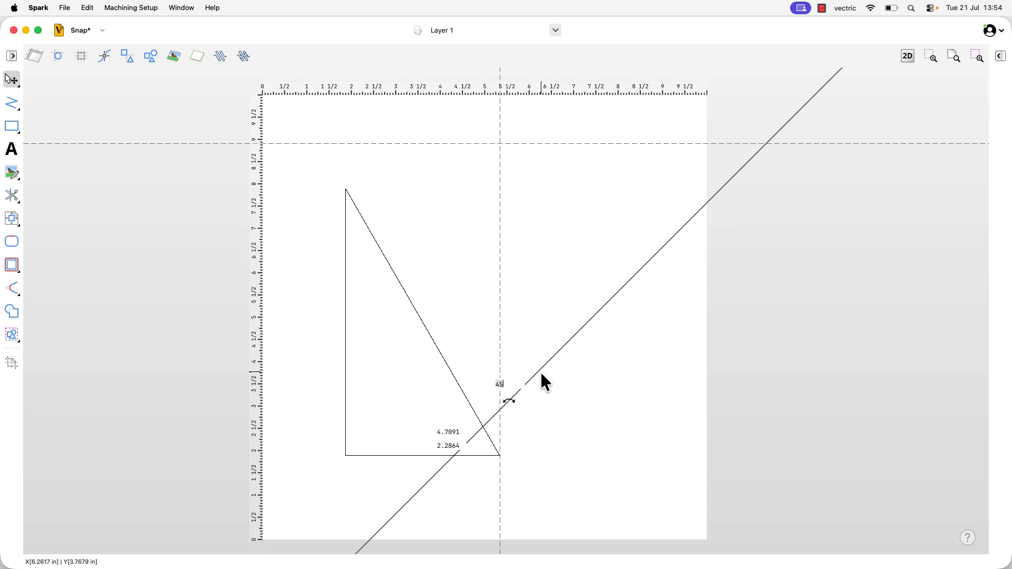
pyautogui.moveTo(537, 371); pyautogui.dragTo(443, 214)
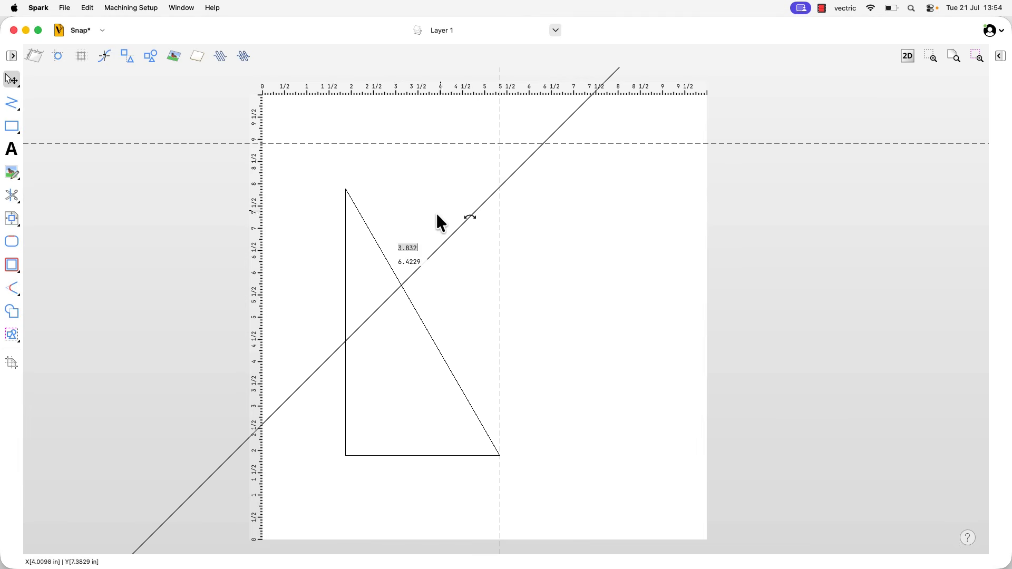
pyautogui.write('4')
pyautogui.click(420, 262)
pyautogui.write('5')
pyautogui.press('Return')
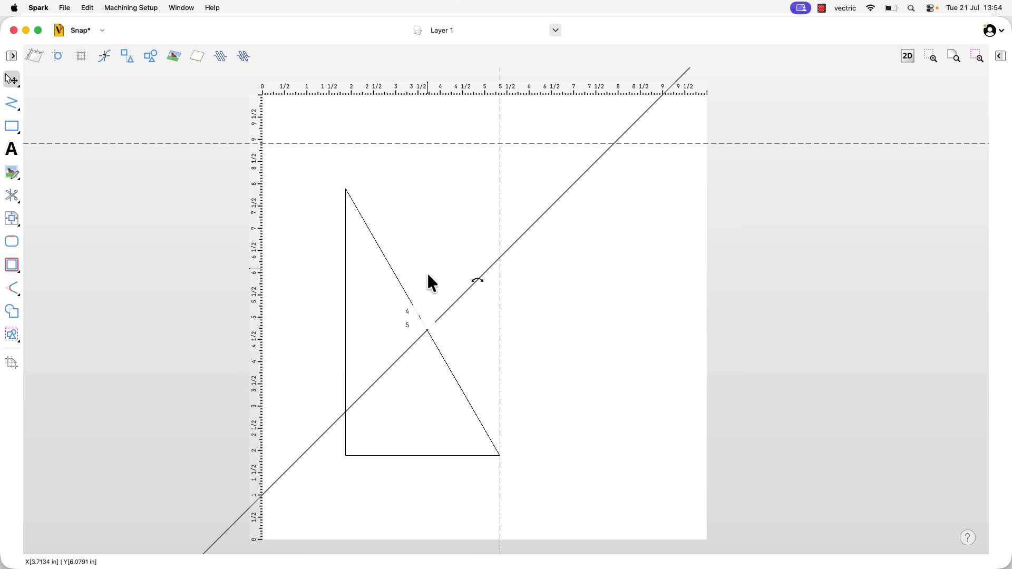
pyautogui.click(459, 306)
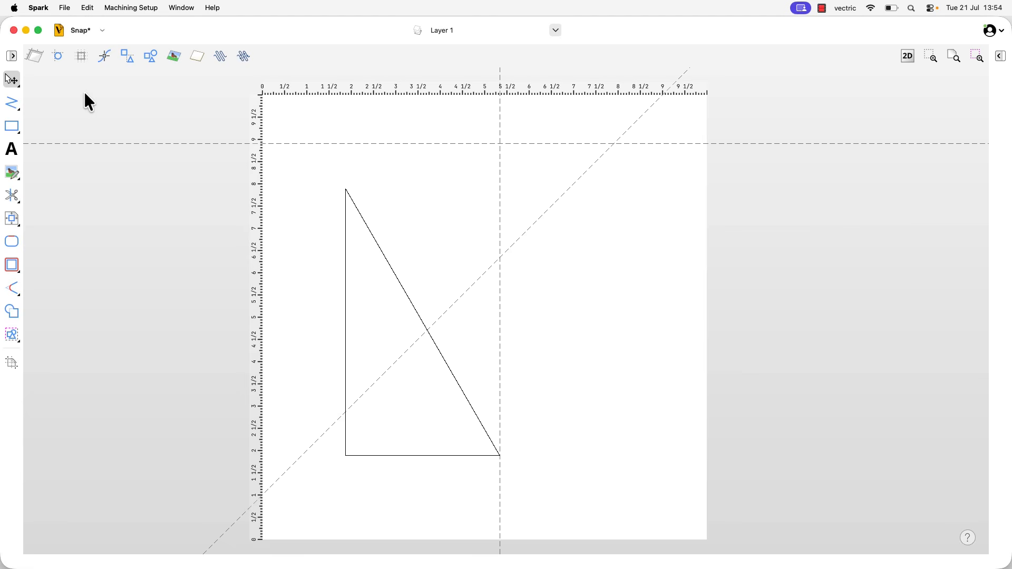
# - Hide the rulers around the drawing and show them again
pyautogui.click(57, 62)
pyautogui.click(59, 63)
pyautogui.click(35, 65)
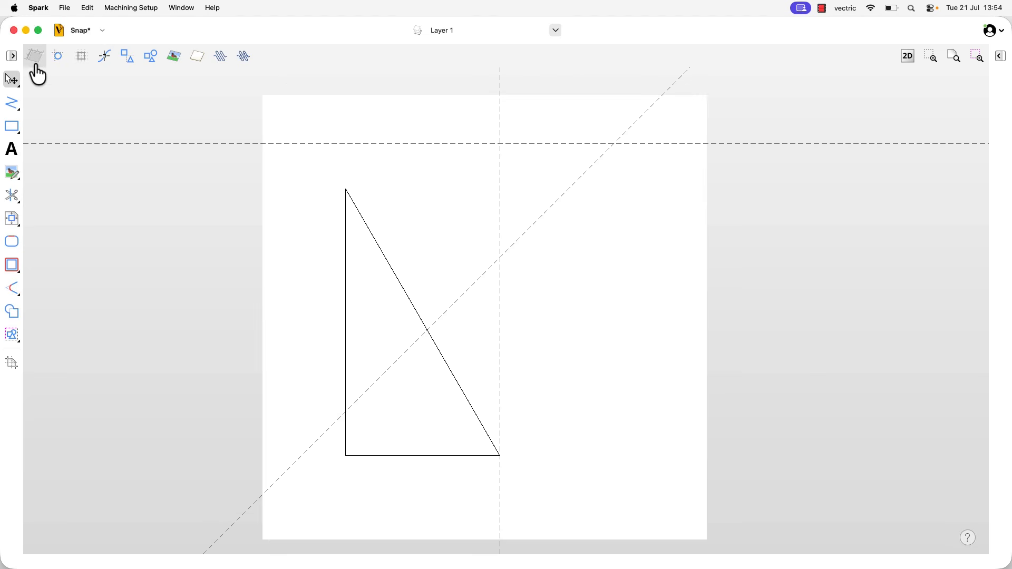
pyautogui.click(34, 64)
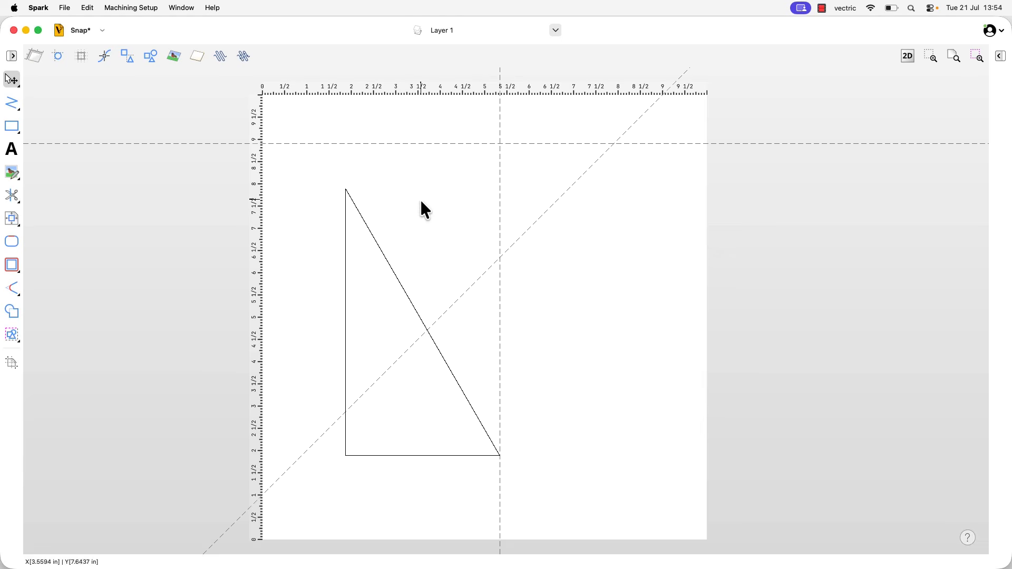